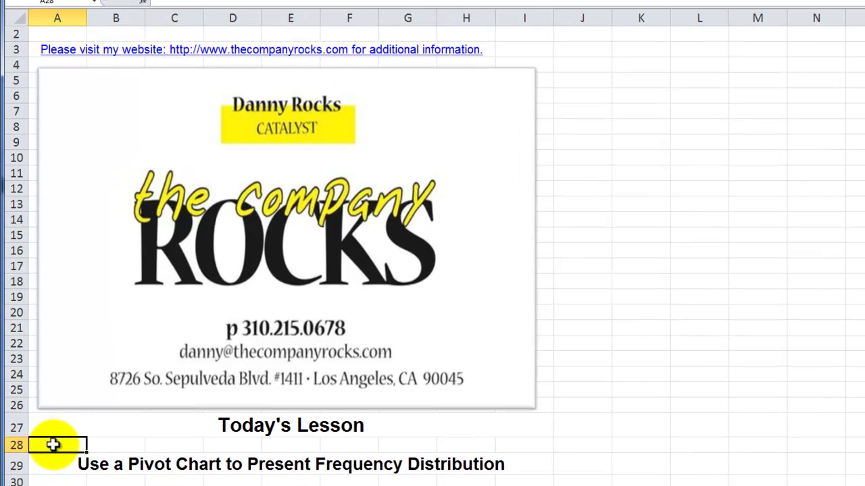
- Go to the Shipping Data sheet and read the comment requesting a chart
click(55, 461)
click(53, 478)
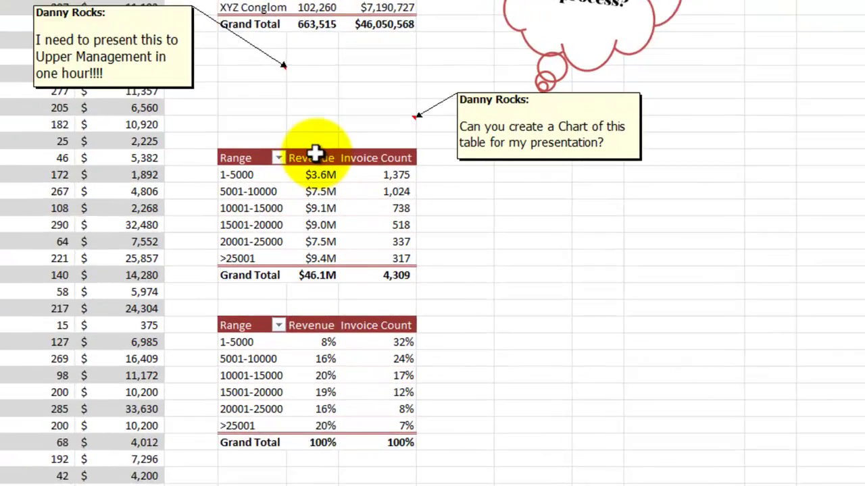
click(482, 254)
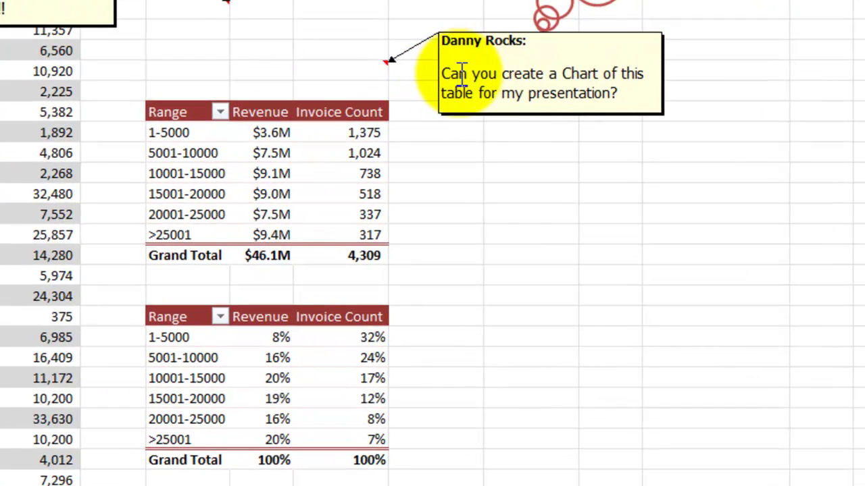
click(462, 74)
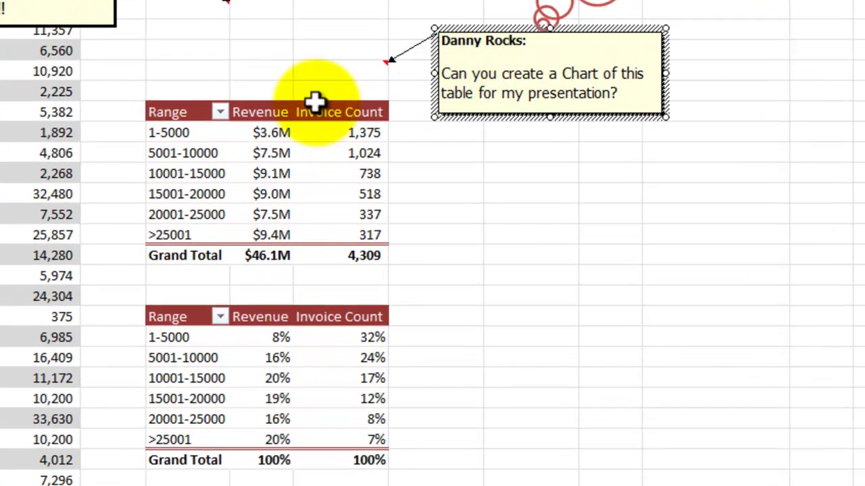
click(180, 173)
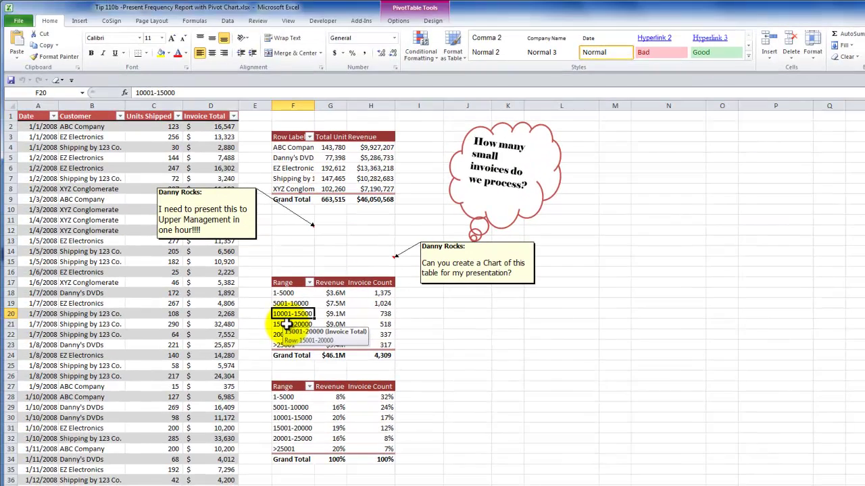
- Review the small-invoices callout and management comment, ending on the $9.1M revenue cell
click(463, 165)
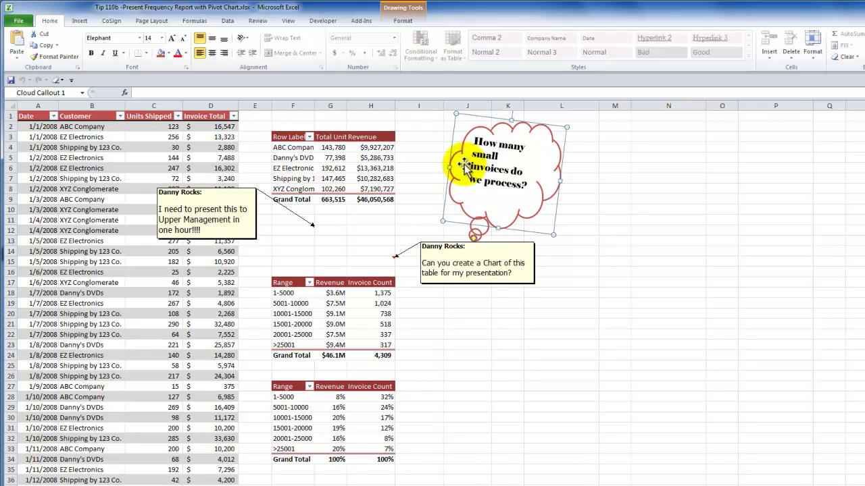
click(184, 219)
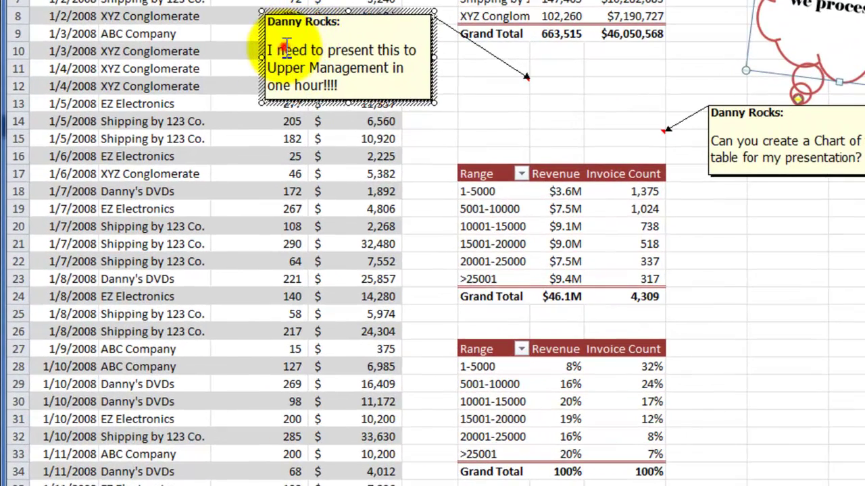
click(571, 226)
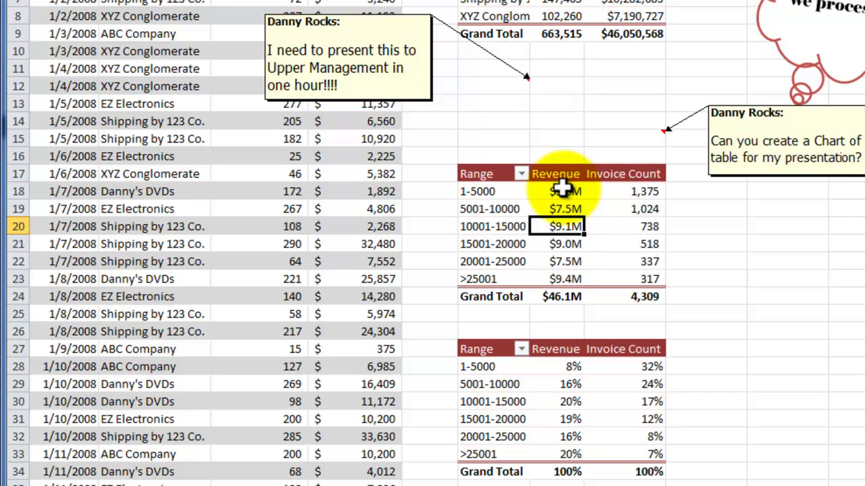
mouse_move(562, 192)
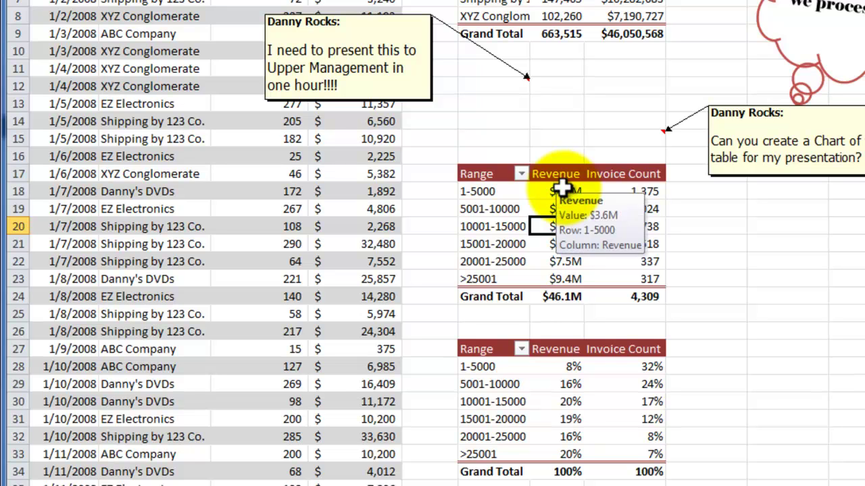
click(762, 141)
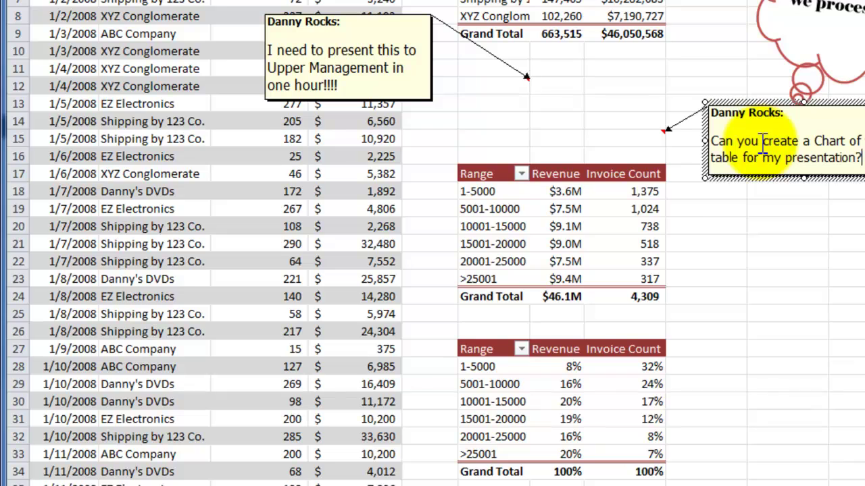
click(541, 220)
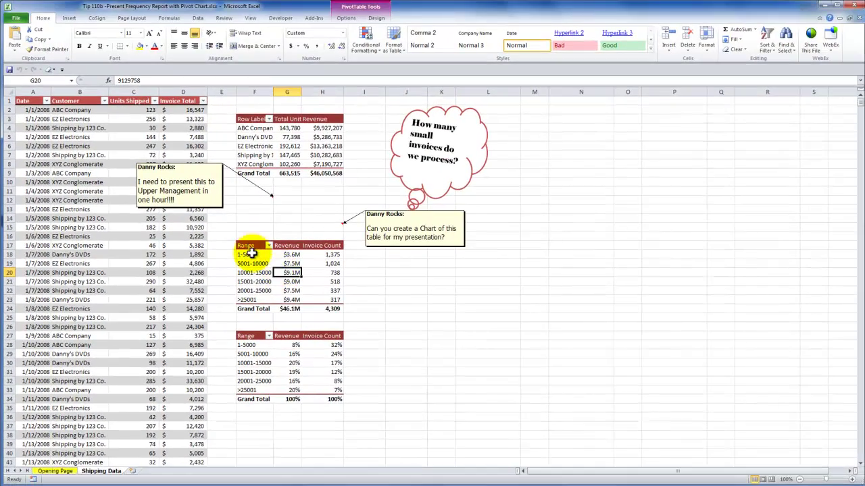
- Show the PivotTable Field List lower on the sheet, with Invoice Total as the row field
click(248, 263)
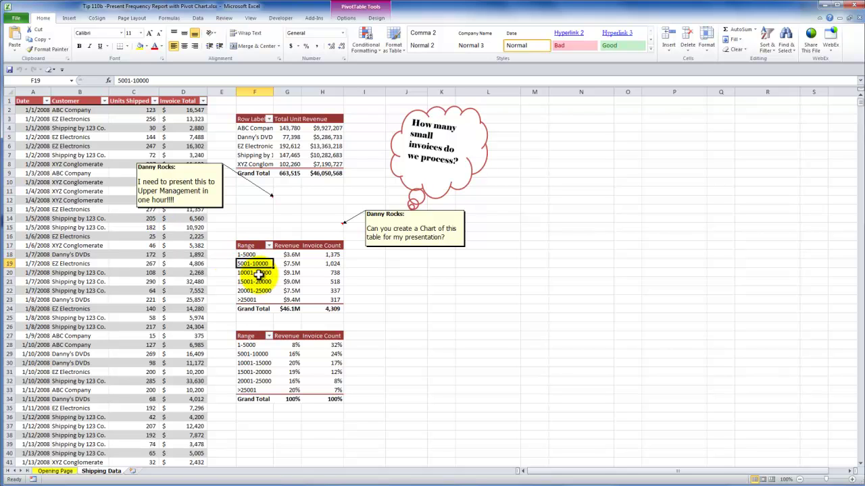
click(346, 18)
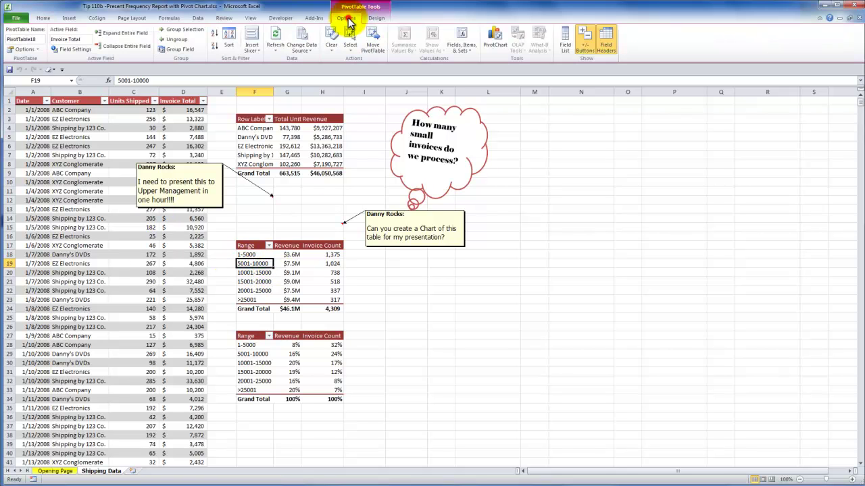
click(565, 40)
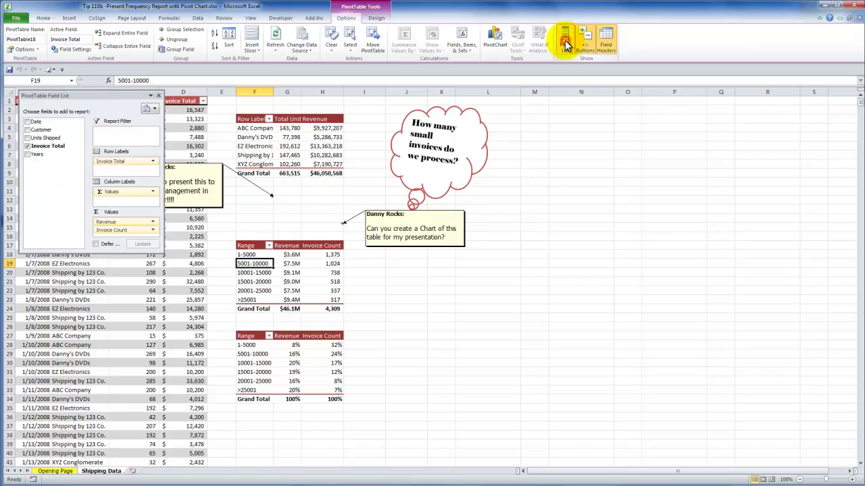
drag(97, 97, 129, 255)
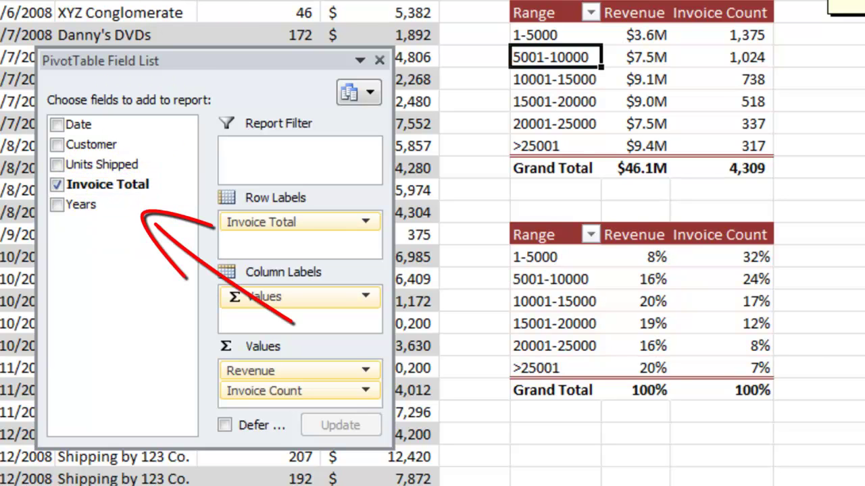
drag(116, 177, 254, 215)
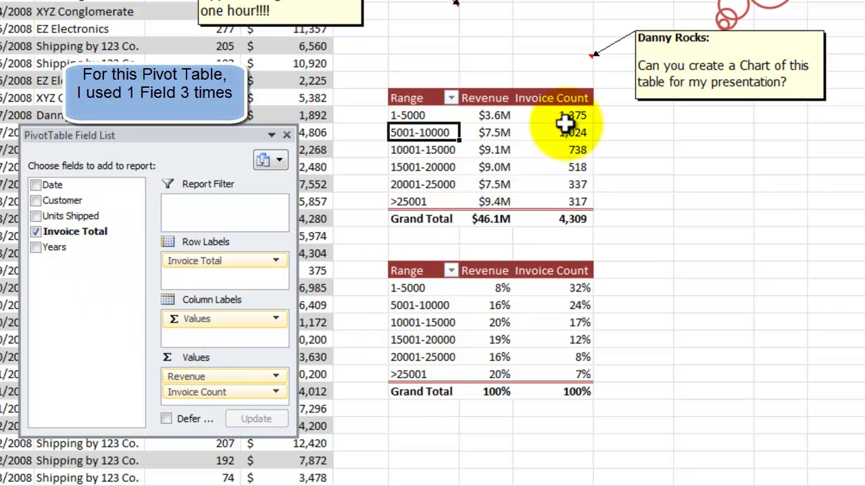
mouse_move(548, 116)
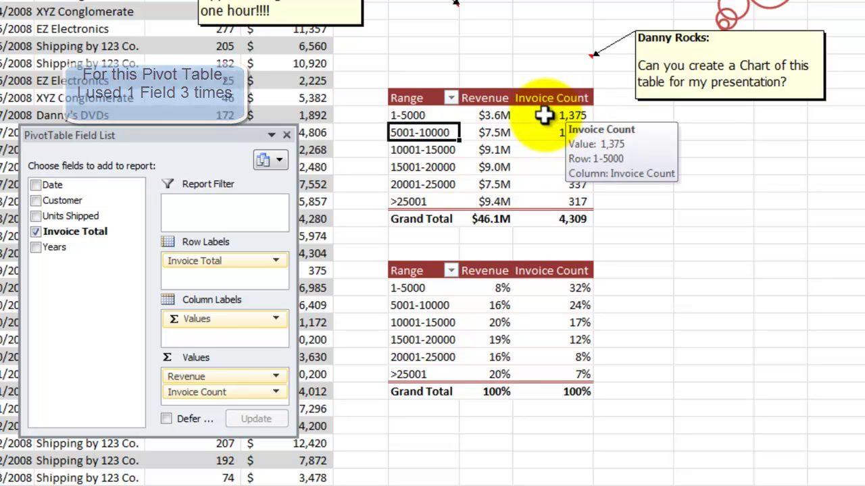
click(495, 116)
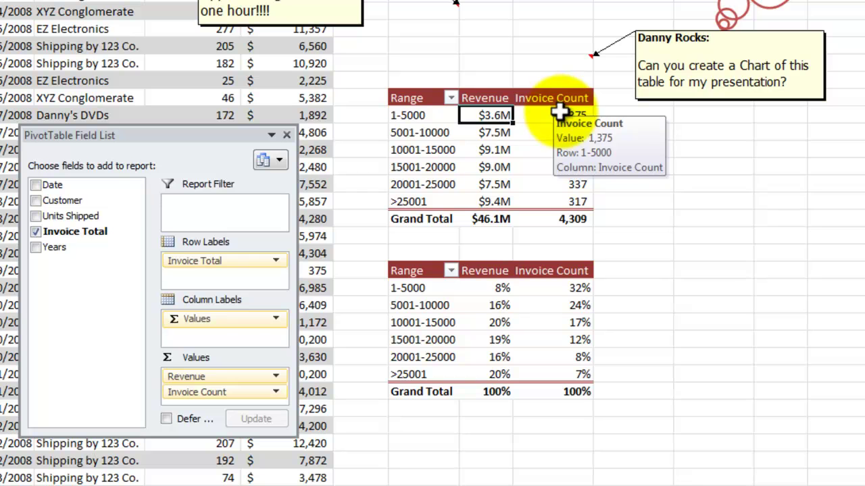
click(560, 115)
click(494, 116)
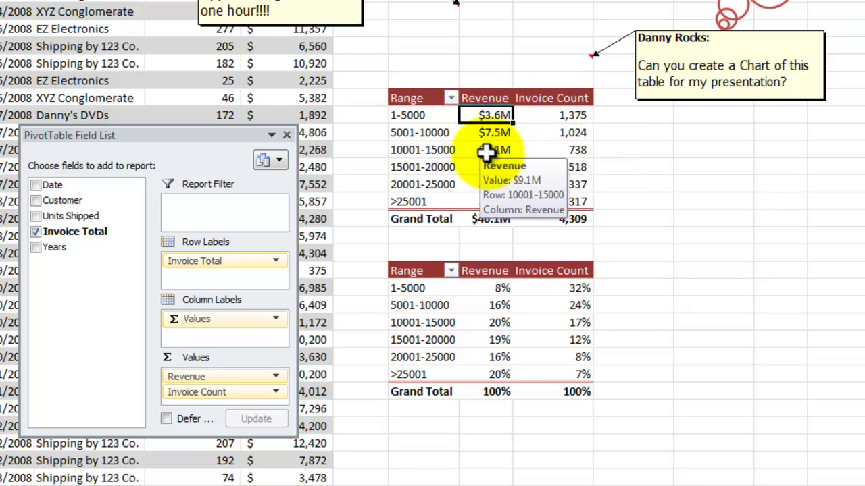
click(439, 134)
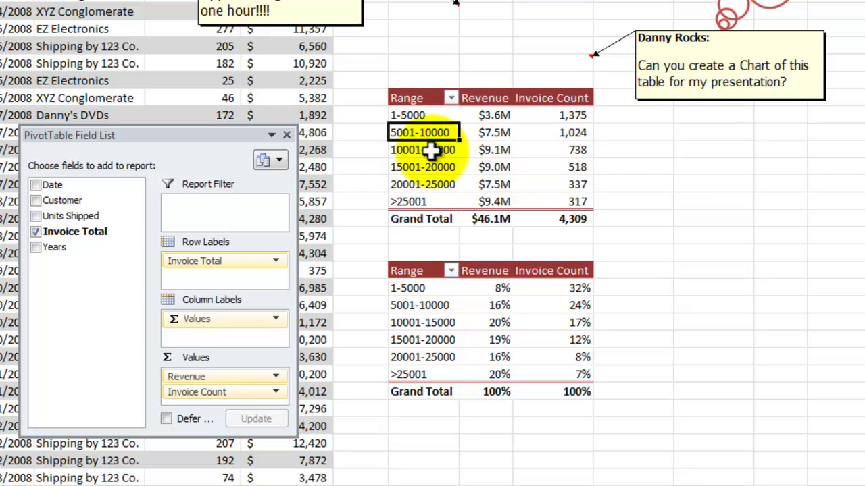
click(431, 150)
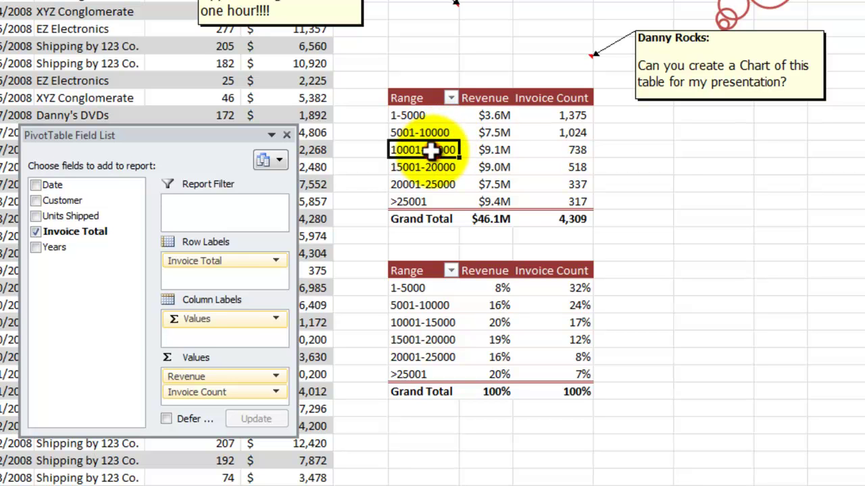
click(562, 151)
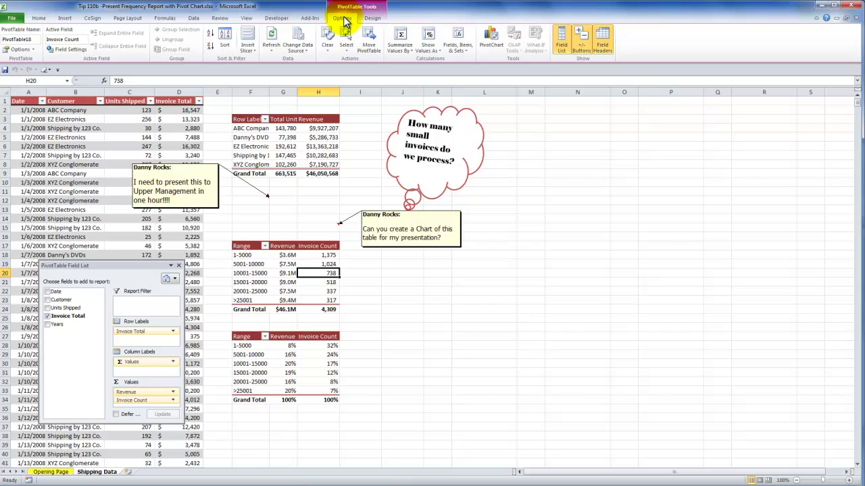
- Insert a Clustered Column PivotChart and place it right of the pivot tables
click(492, 42)
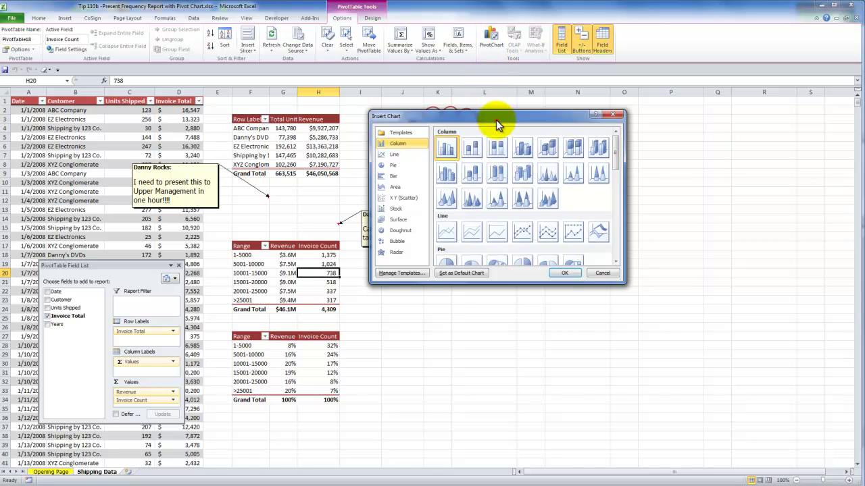
drag(496, 119, 567, 118)
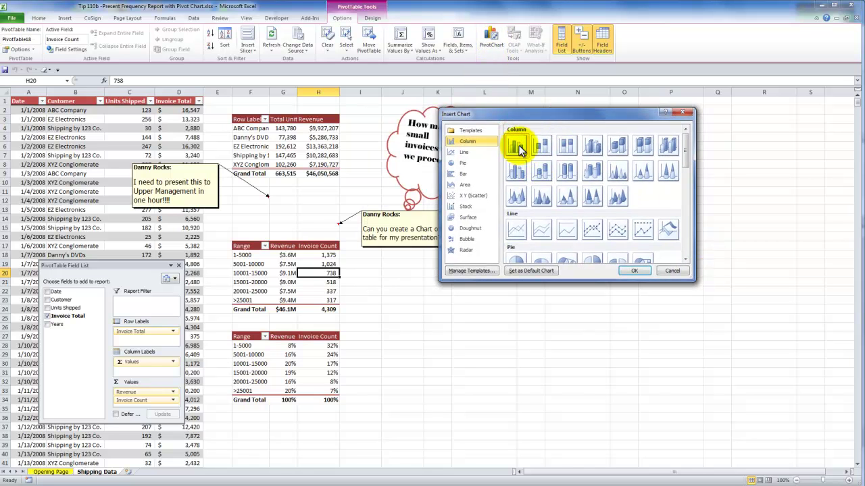
click(630, 271)
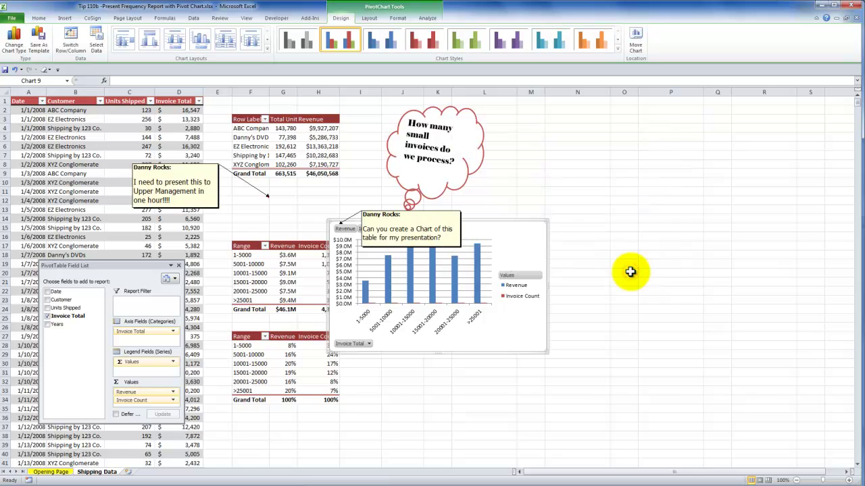
drag(508, 218, 629, 218)
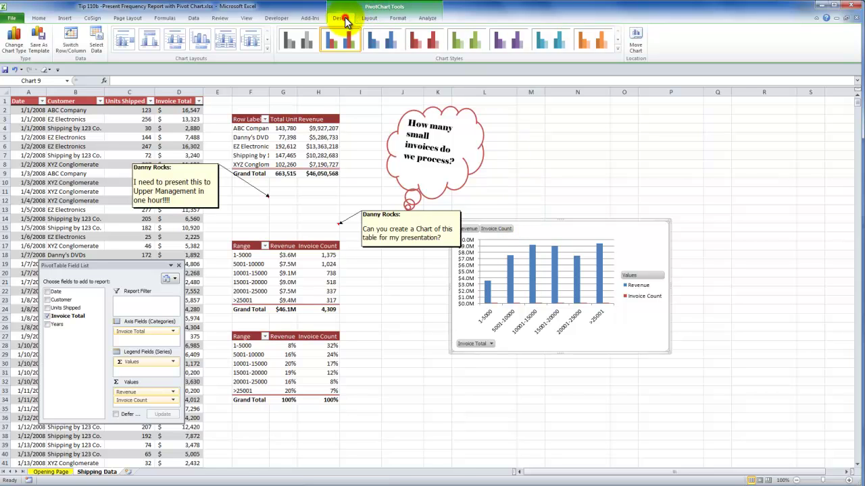
- Move the chart to a new sheet named 'Frequency Chart'
click(636, 46)
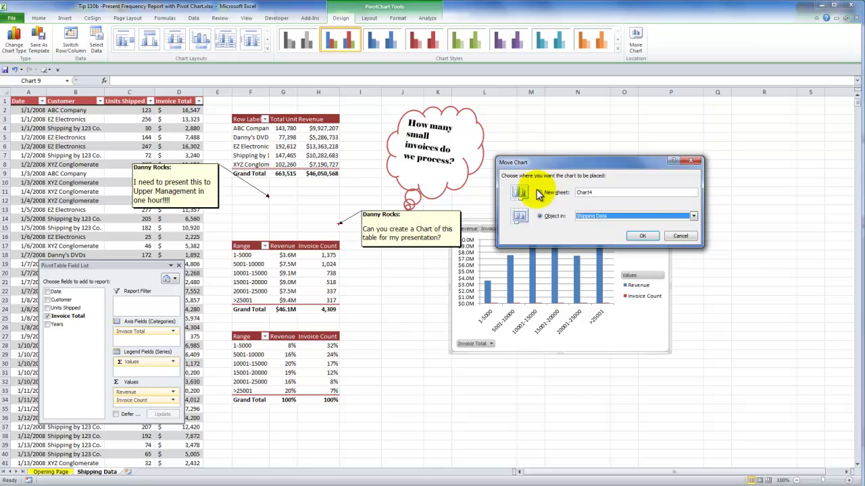
click(544, 192)
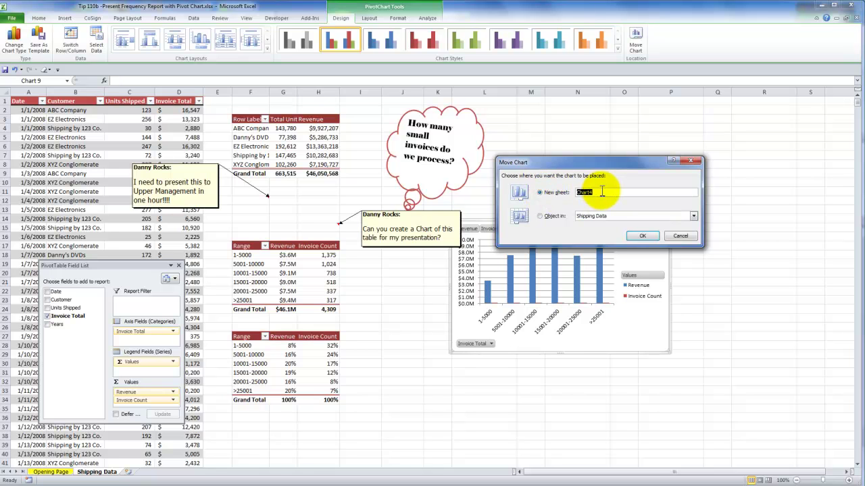
text(Frequency)
key(Return)
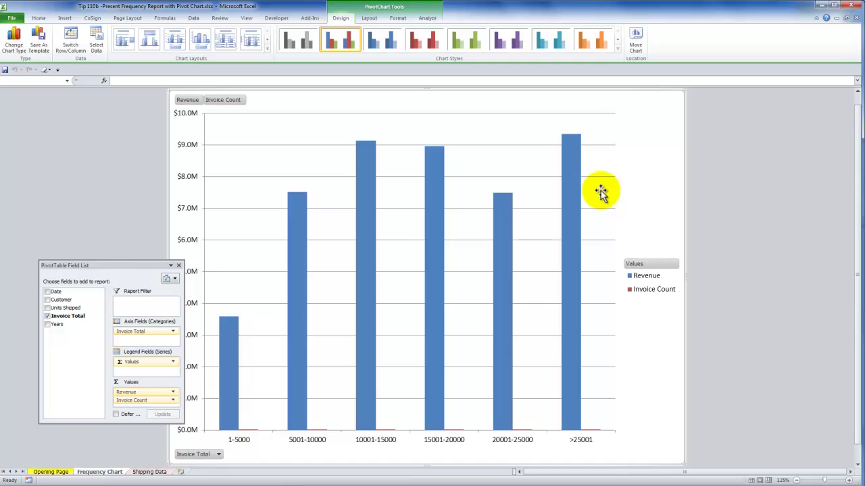
- Close the PivotTable Field List pane
drag(102, 265, 66, 202)
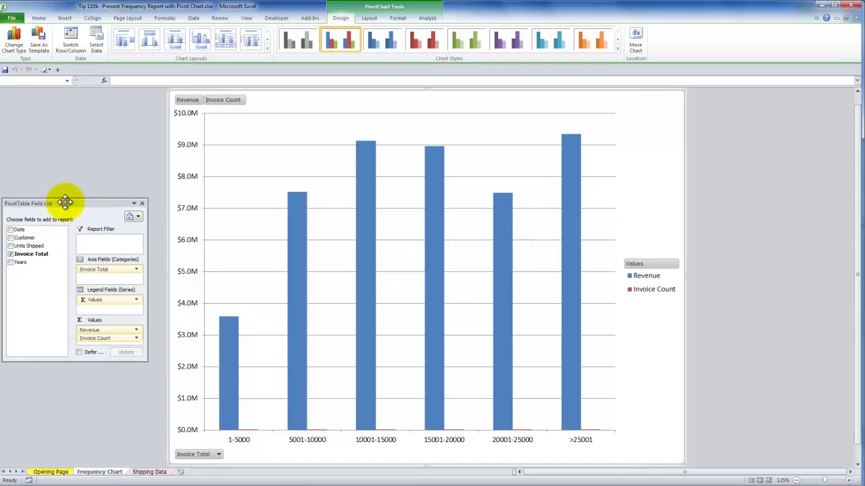
click(141, 204)
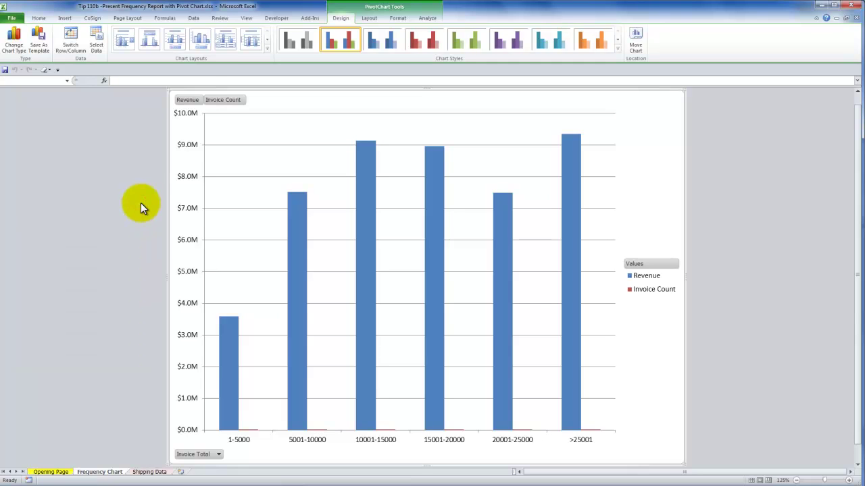
drag(189, 99, 264, 108)
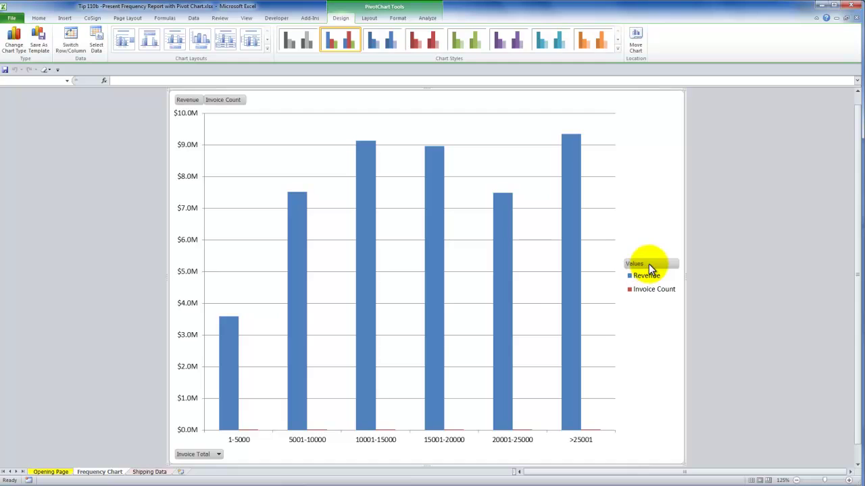
drag(648, 267, 647, 265)
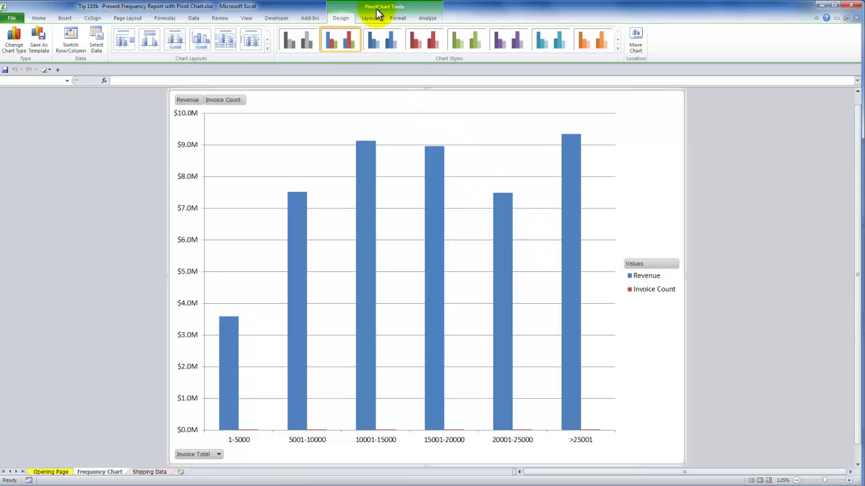
- Hide all field buttons on the PivotChart using Field Buttons > Hide All
click(430, 19)
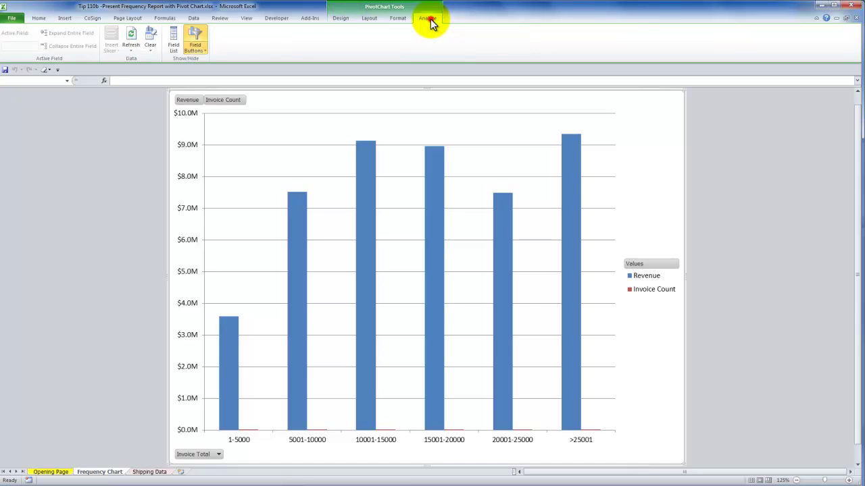
click(203, 51)
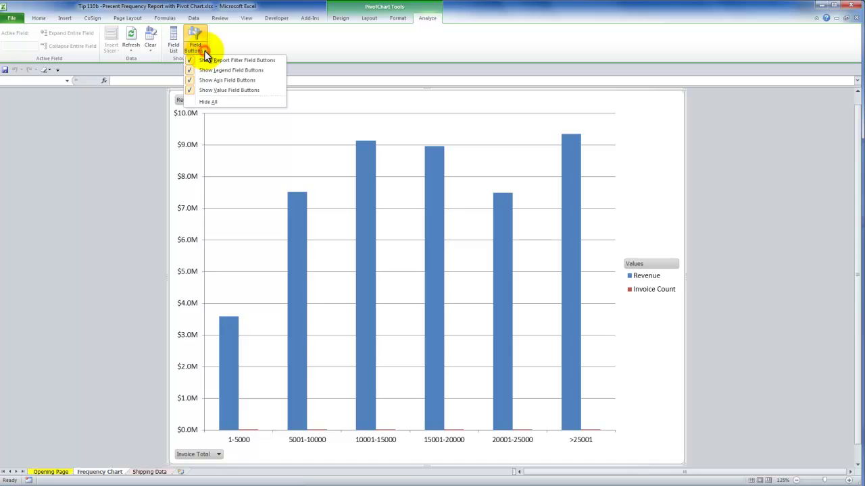
click(210, 102)
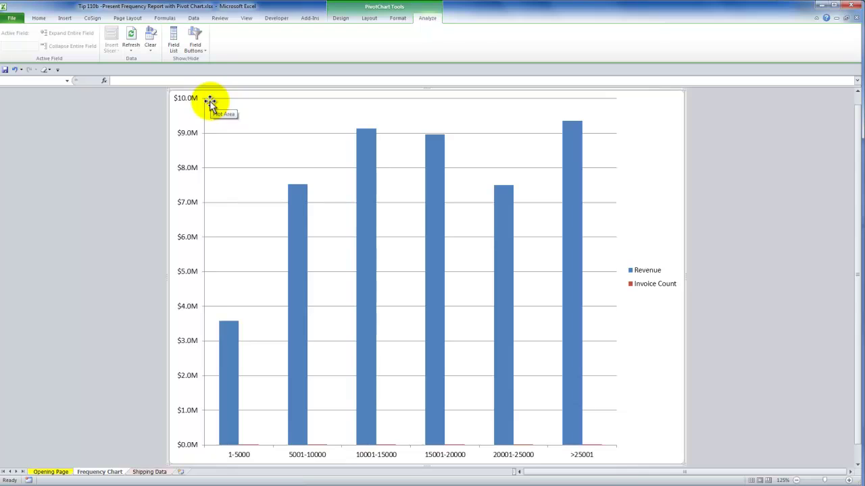
- From the Range pivot on Shipping Data, press F11 to chart Revenue and Invoice Count
click(138, 473)
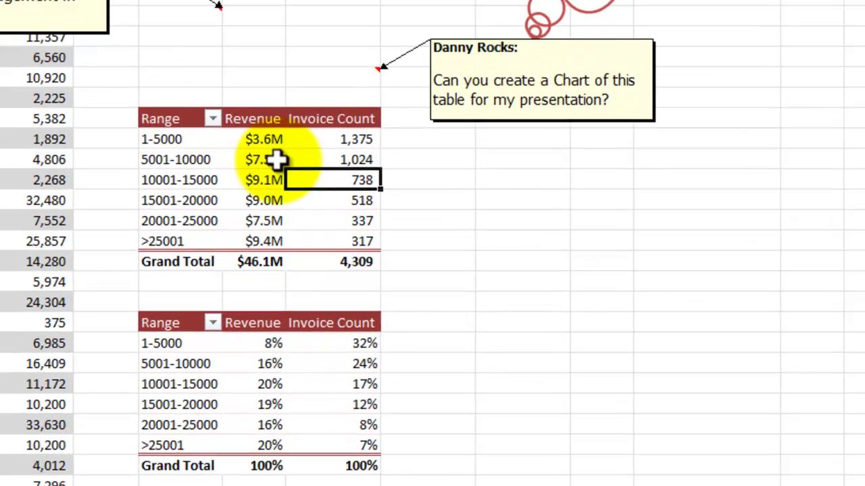
click(247, 136)
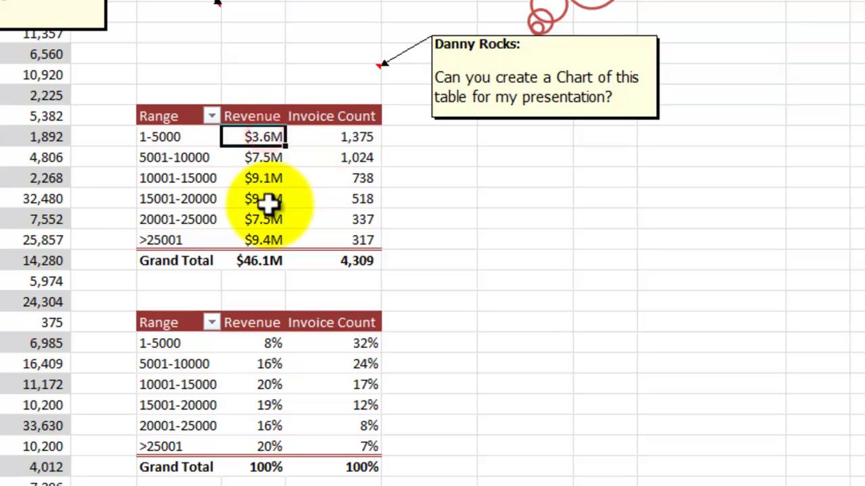
click(248, 237)
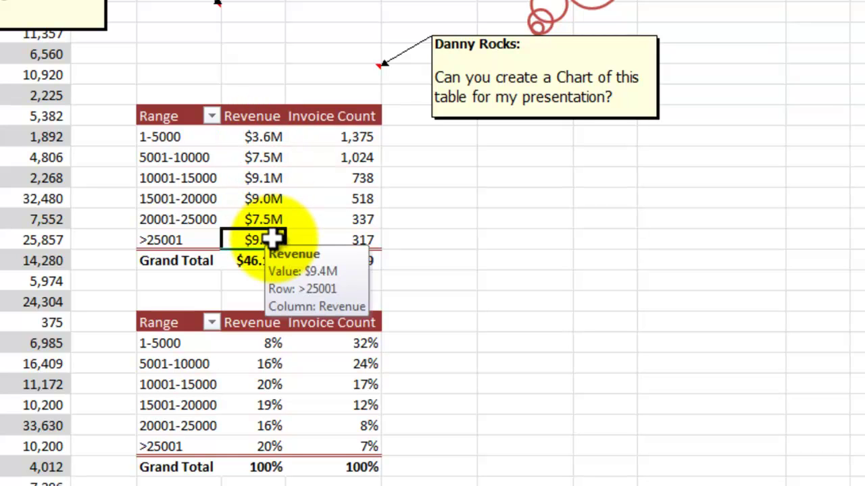
click(363, 237)
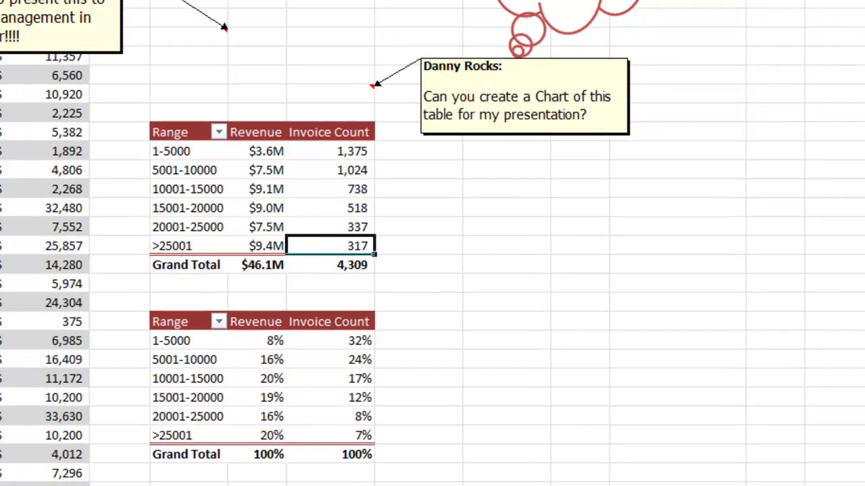
key(F11)
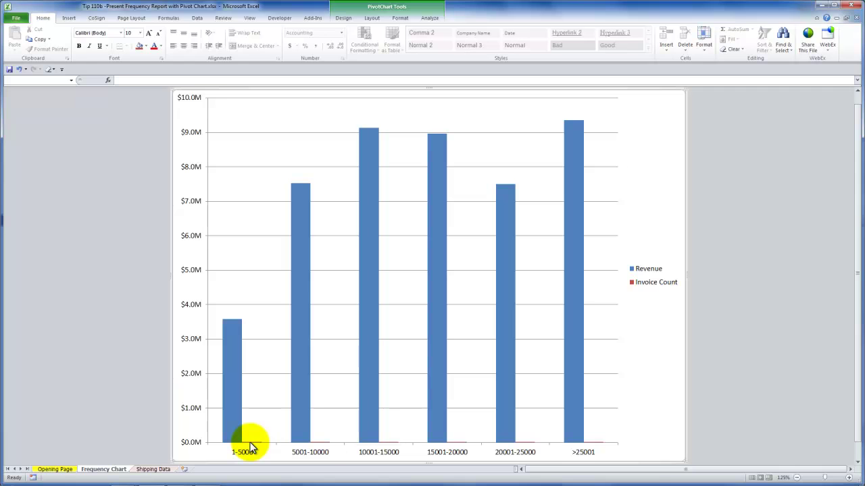
- Select the Invoice Count series and open the Layout tab's Chart Elements list
click(250, 444)
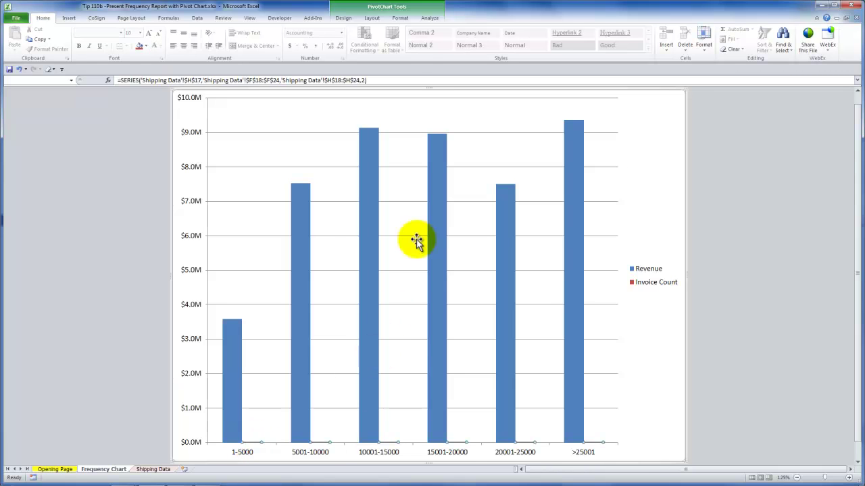
click(378, 20)
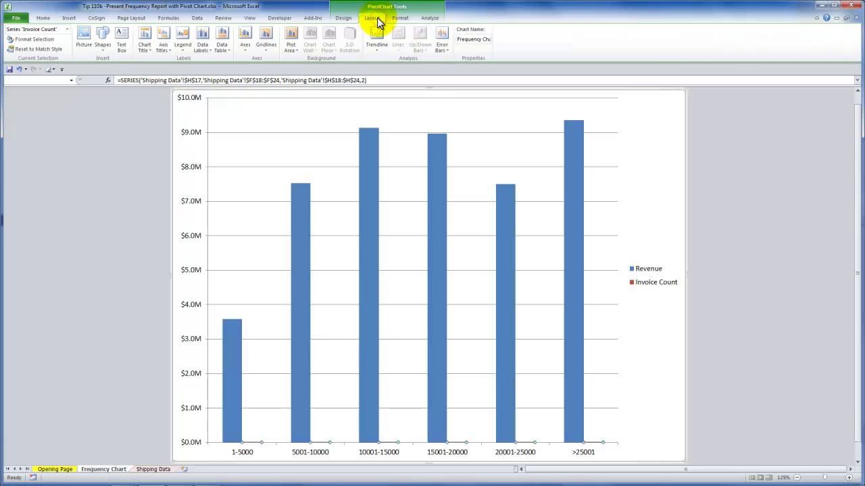
click(70, 30)
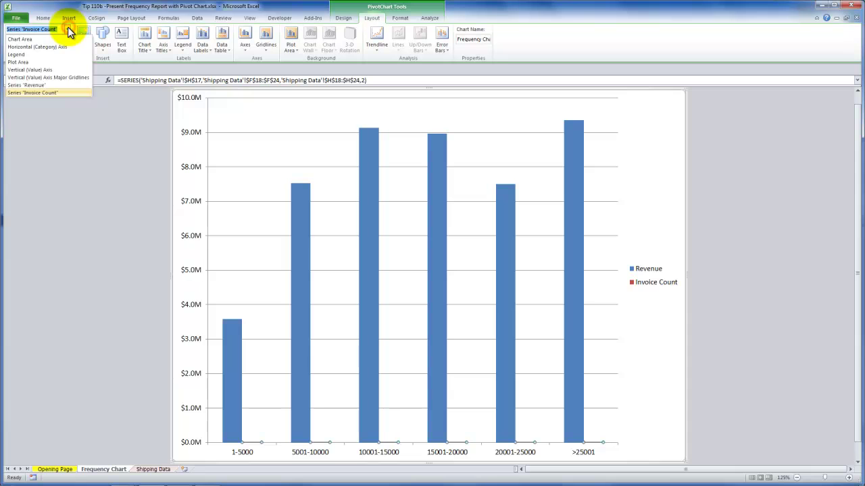
- Change the Invoice Count series chart type to Line with Markers
click(54, 93)
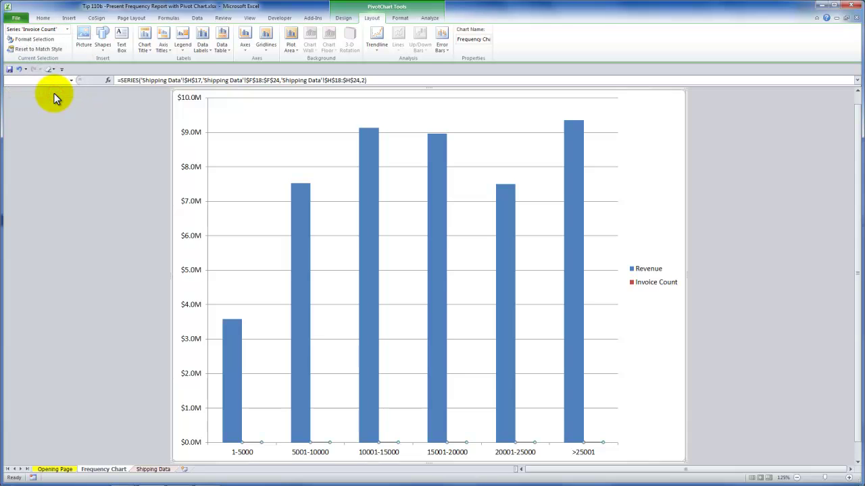
click(346, 18)
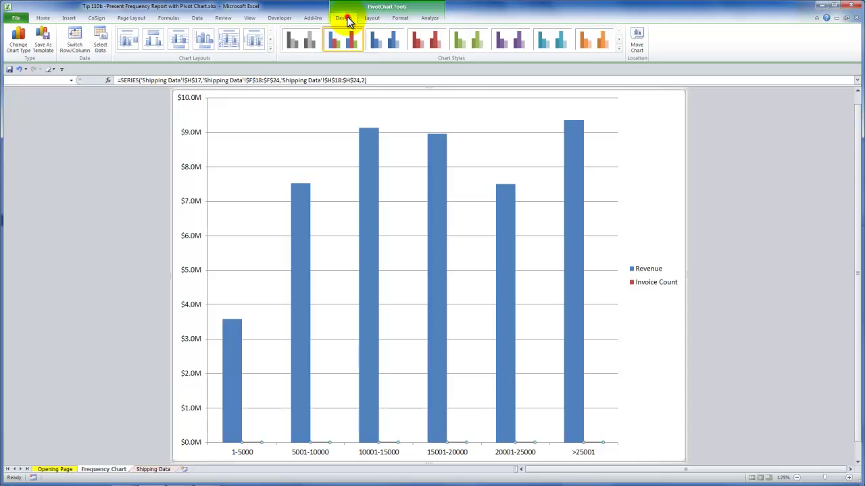
click(19, 47)
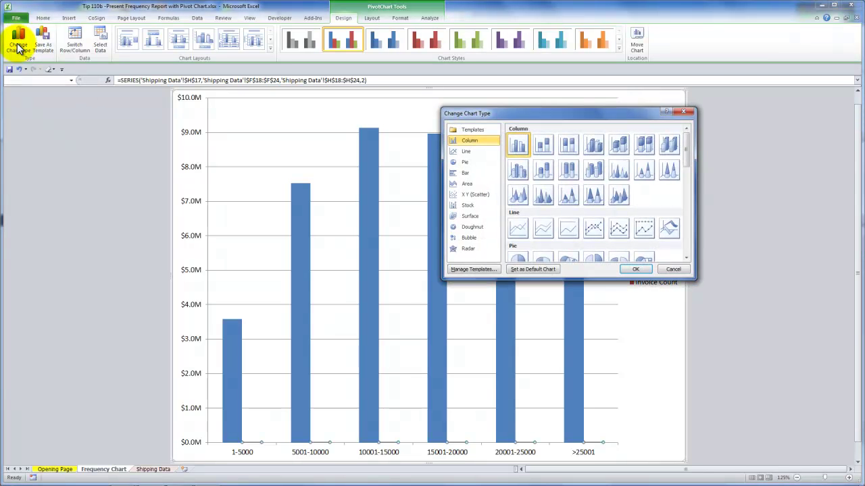
click(466, 151)
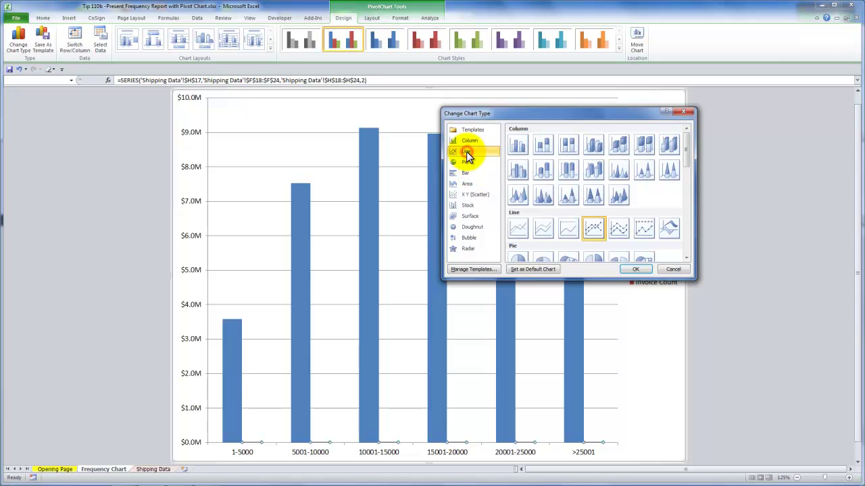
click(594, 226)
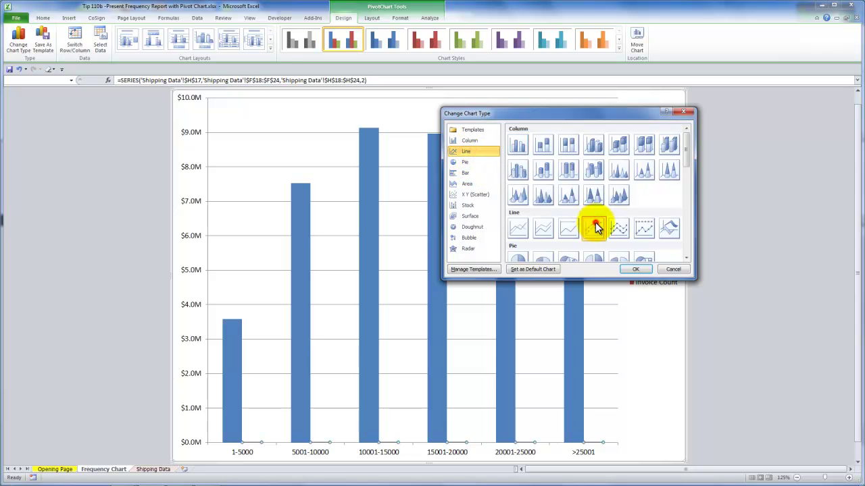
click(635, 269)
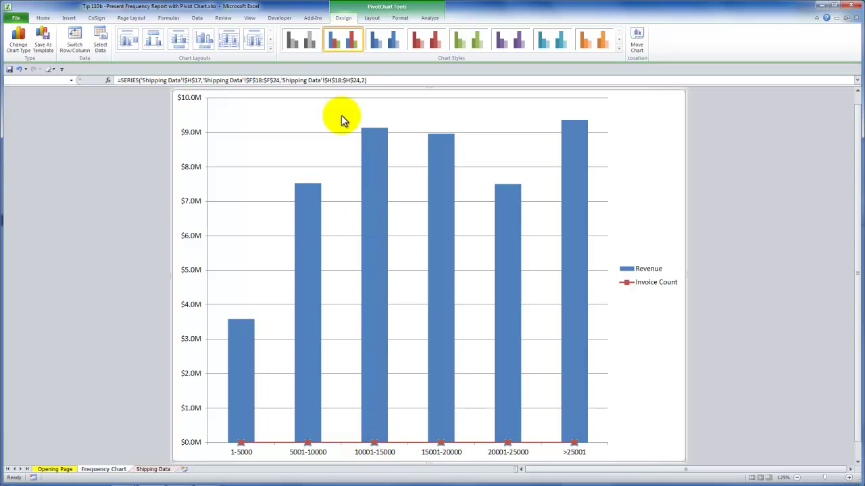
- Choose Series "Invoice Count" from the Layout tab's Chart Elements list
click(343, 21)
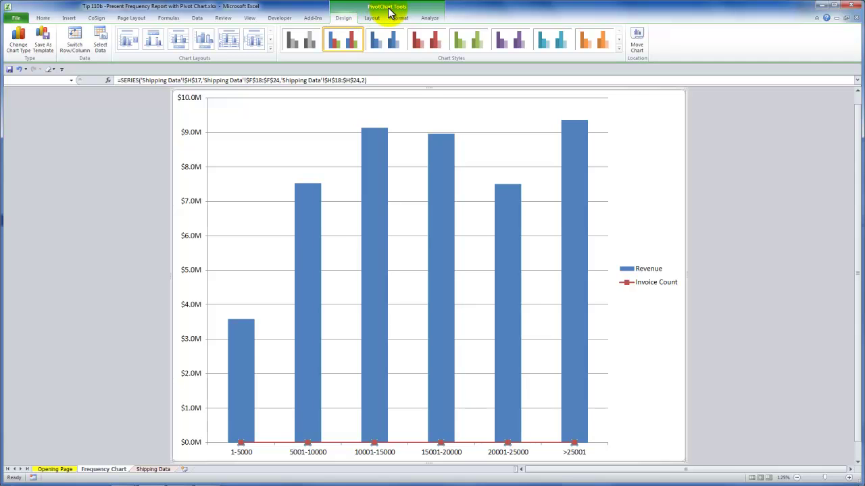
click(372, 19)
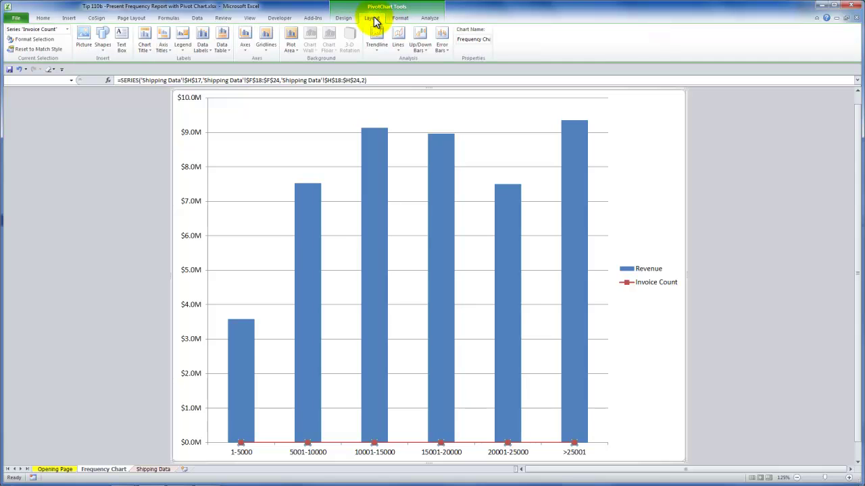
click(68, 30)
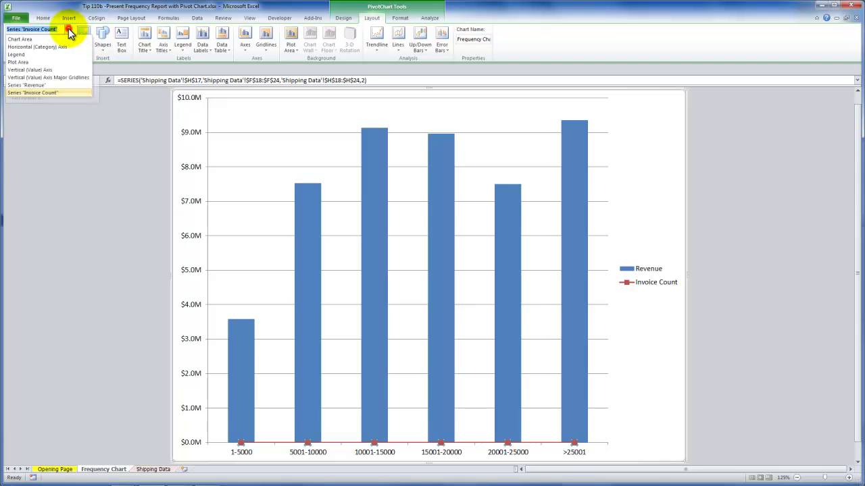
click(64, 94)
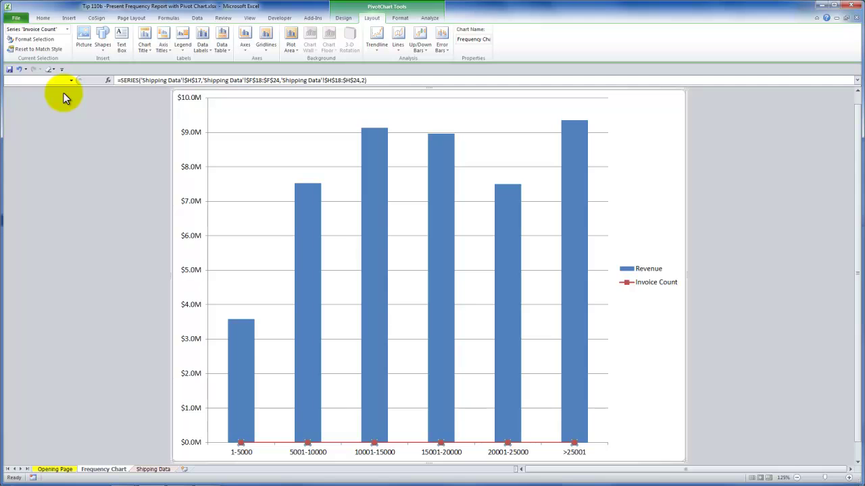
- Plot the Invoice Count series on the Secondary Axis in Format Data Series
right_click(373, 447)
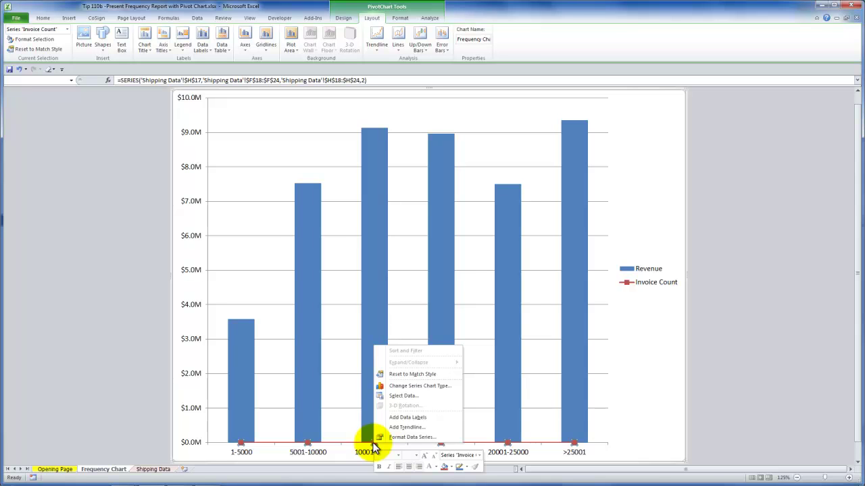
click(407, 438)
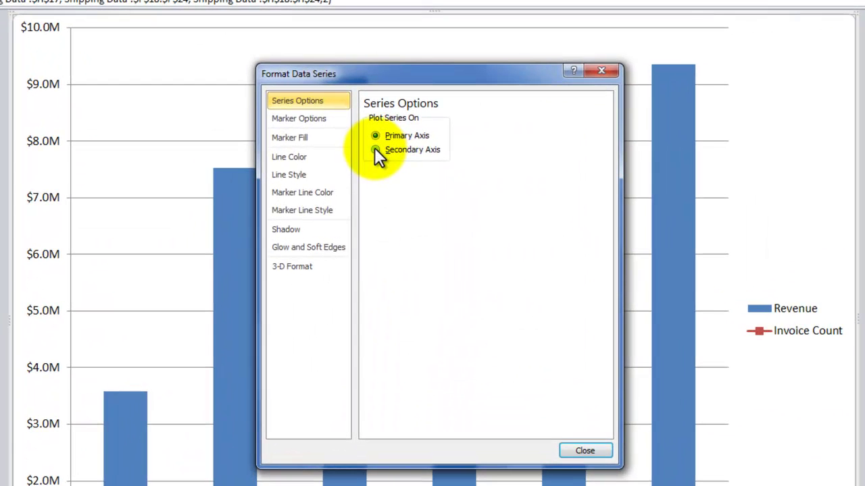
click(375, 149)
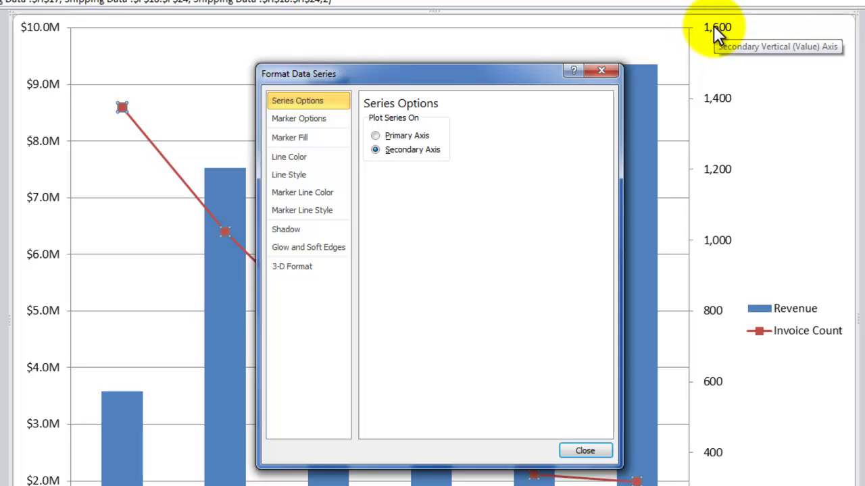
click(581, 453)
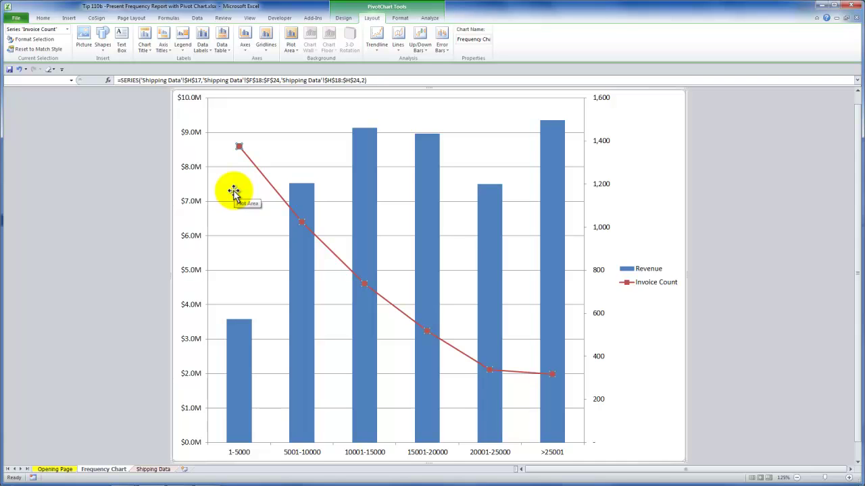
- Apply chart Style 34 for a grey plot area and thicker red Invoice Count line
click(343, 18)
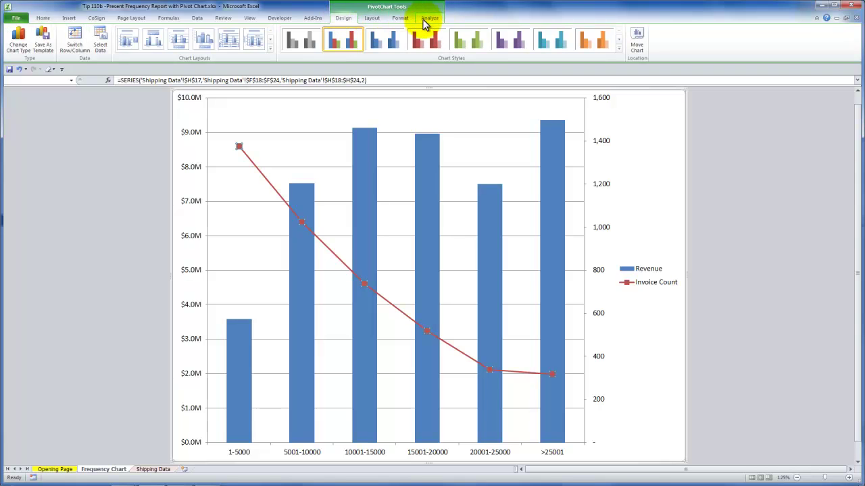
click(373, 18)
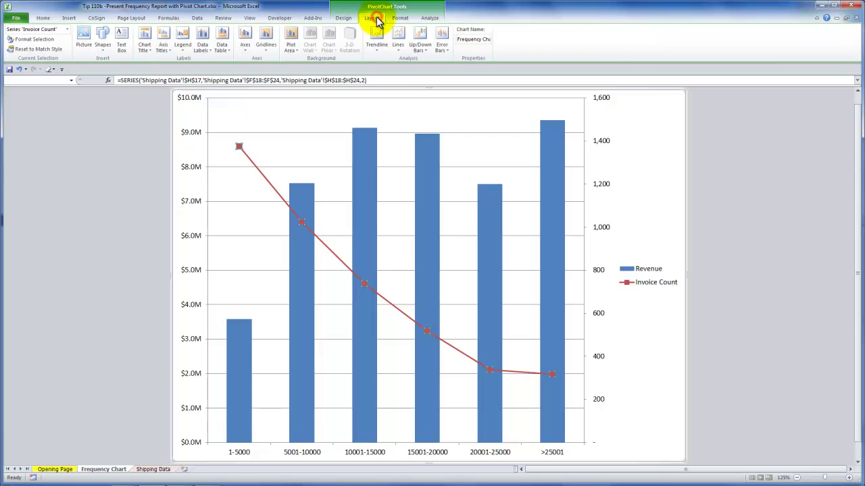
click(343, 19)
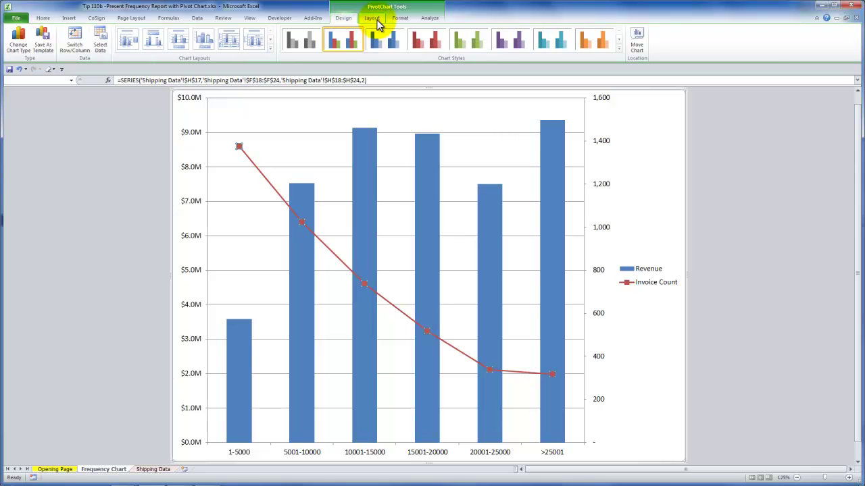
click(376, 20)
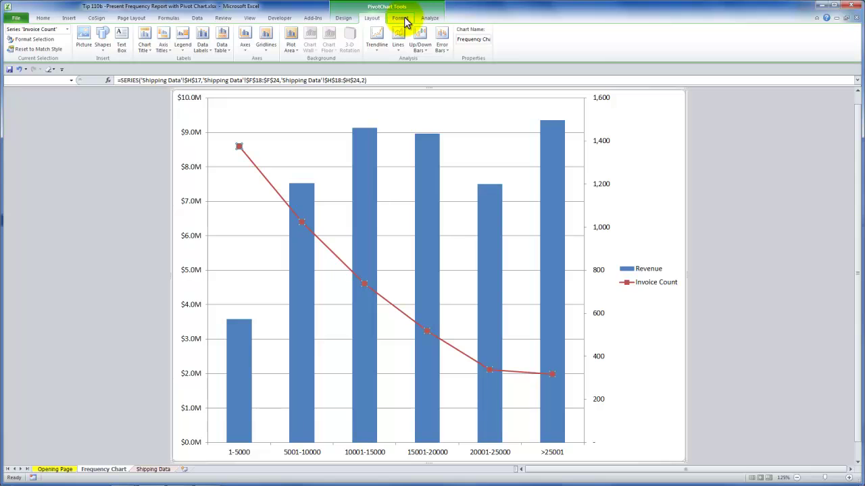
click(401, 19)
click(428, 19)
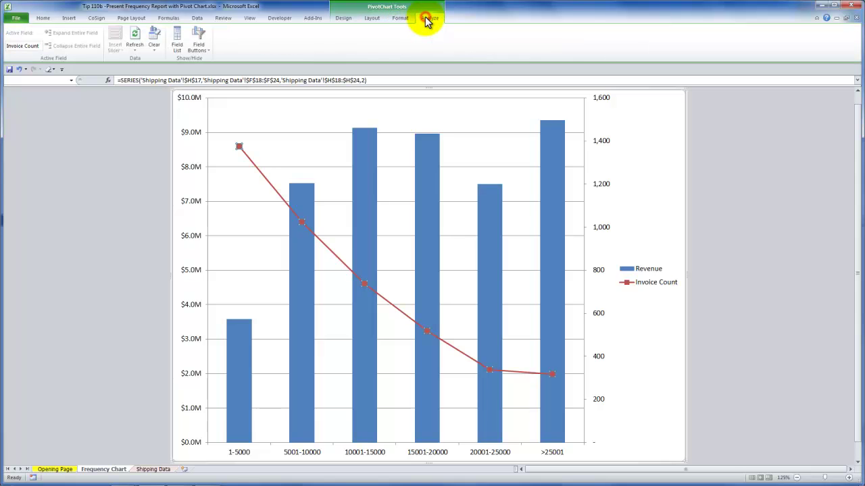
click(344, 19)
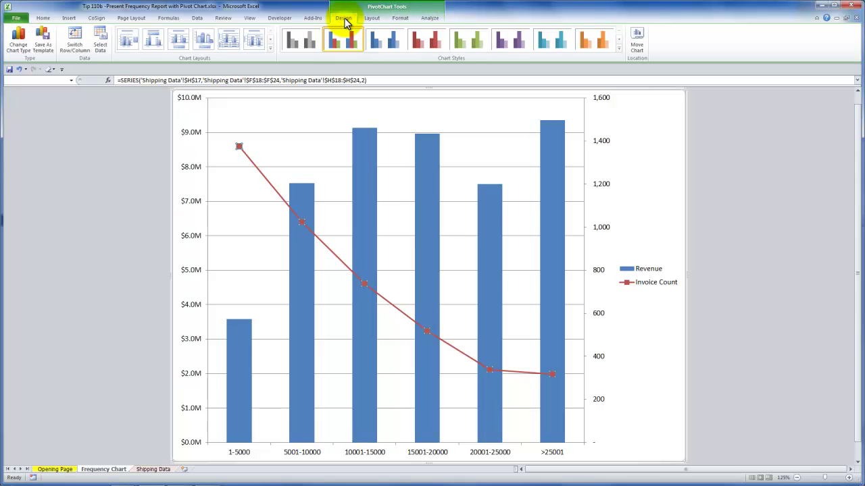
click(619, 50)
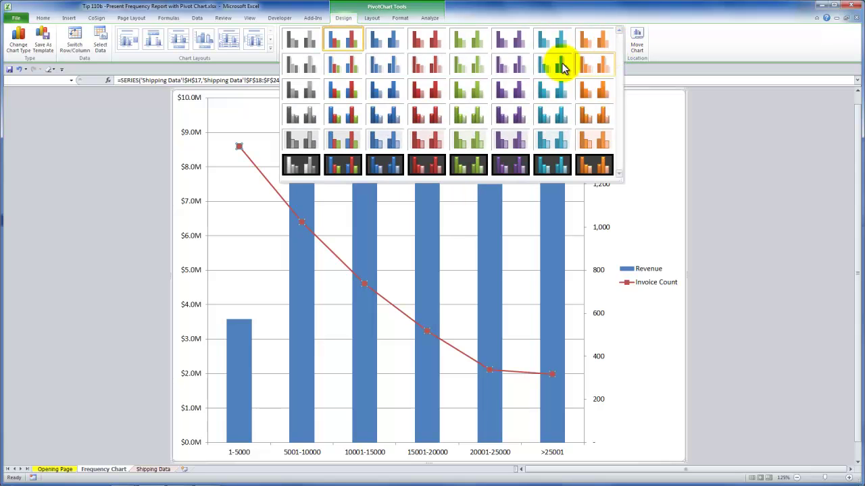
click(340, 139)
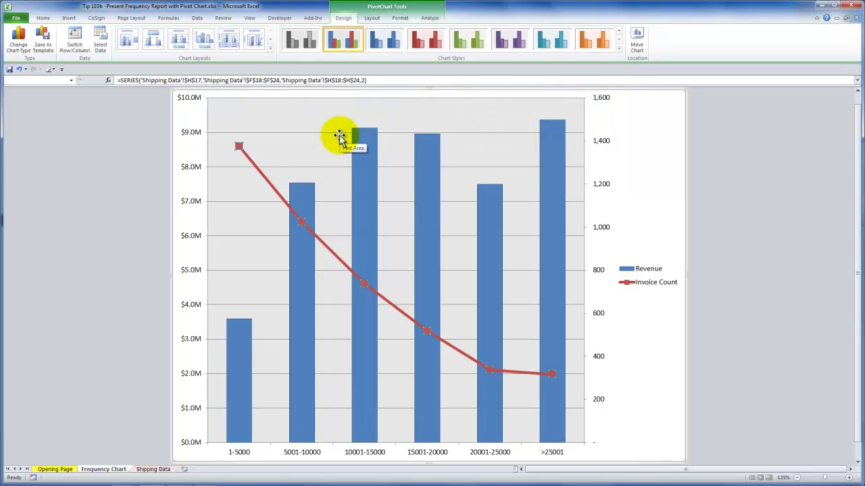
- Move the Revenue and Invoice Count legend to the bottom of the chart
click(372, 19)
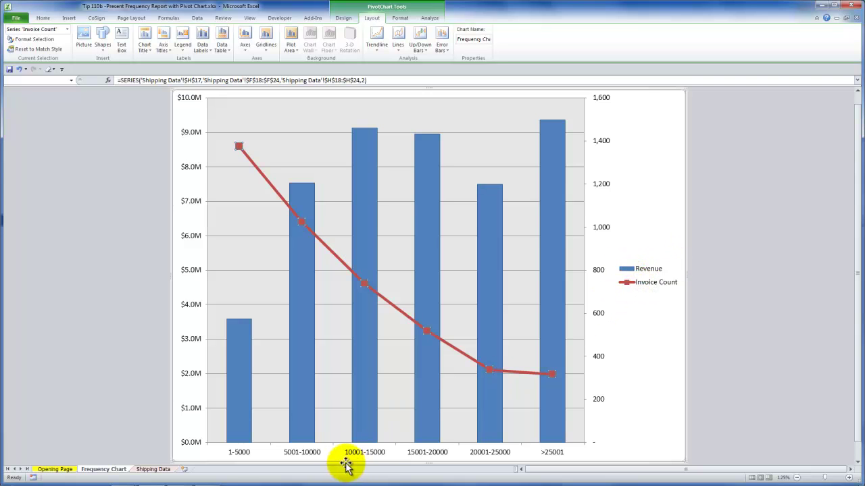
click(184, 48)
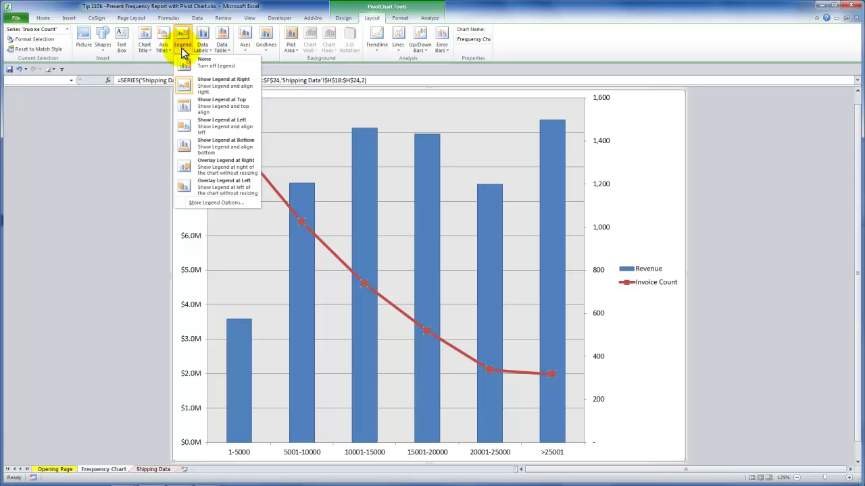
click(219, 146)
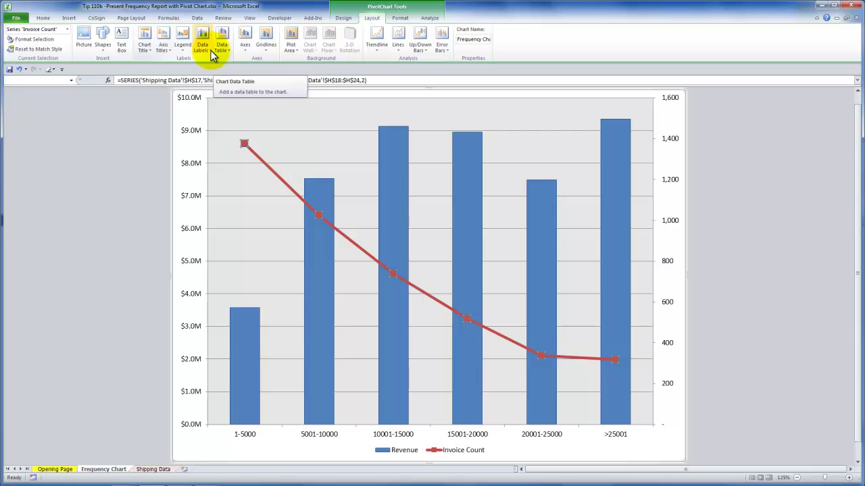
- Add the chart title 'Revenue vs. Invoice Count' above the plot area
click(146, 50)
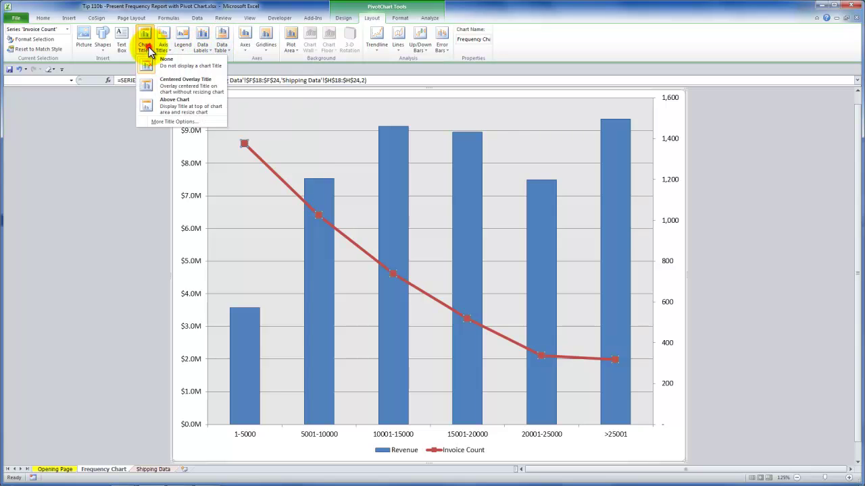
click(180, 105)
click(415, 103)
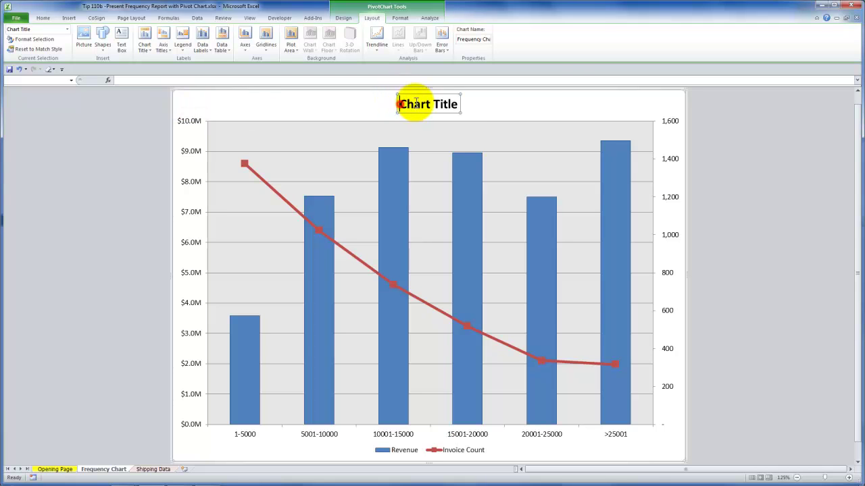
drag(415, 103, 479, 102)
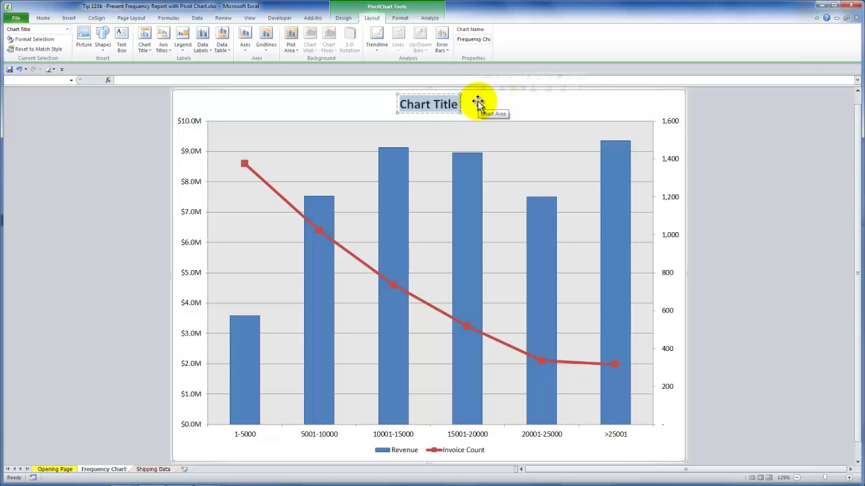
text(Rev)
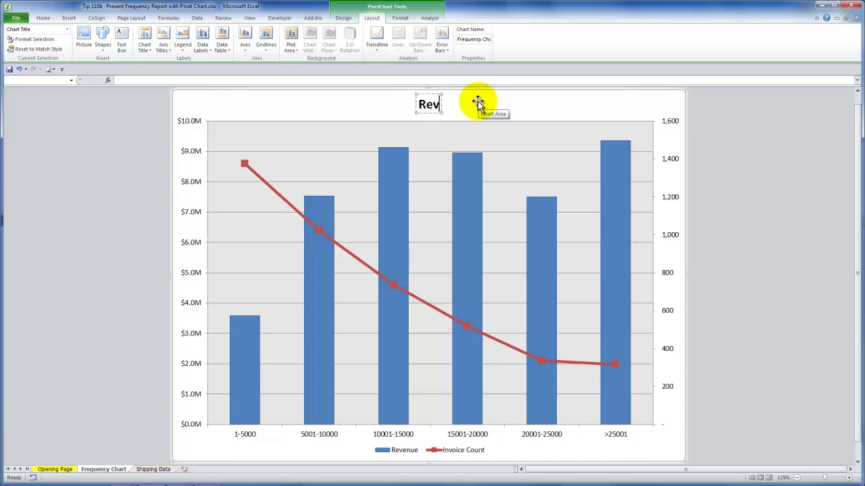
text(enue v)
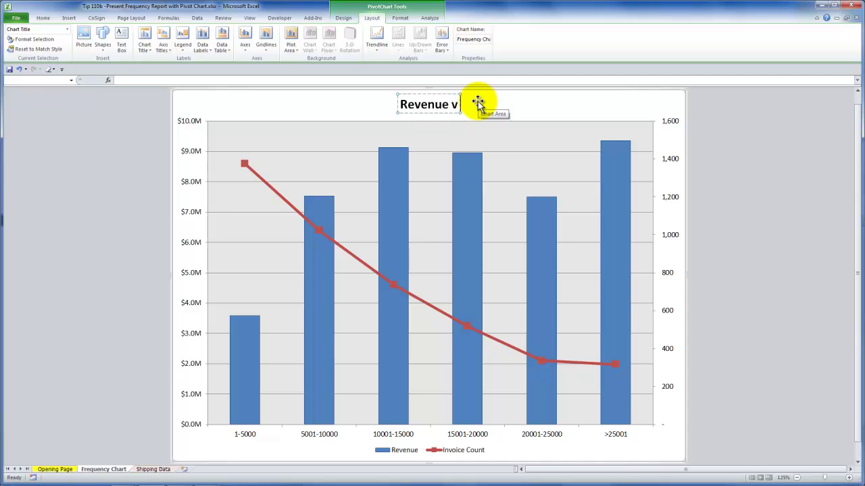
text(s. Invoi)
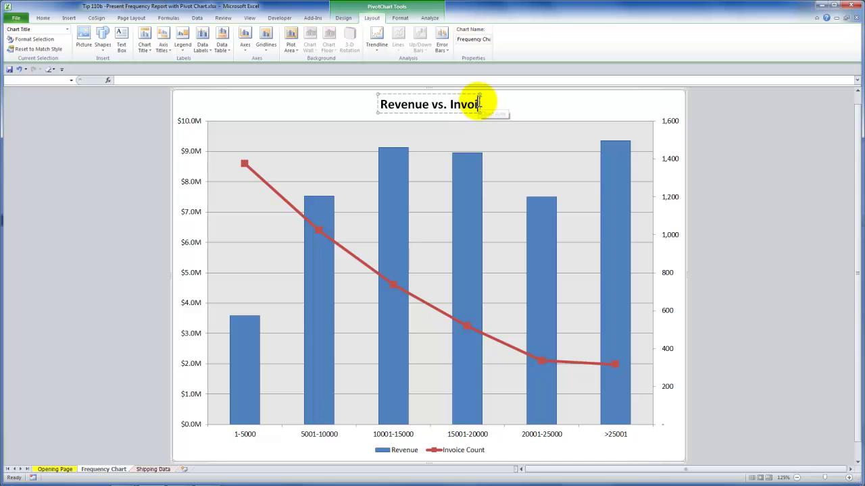
text(ce Count)
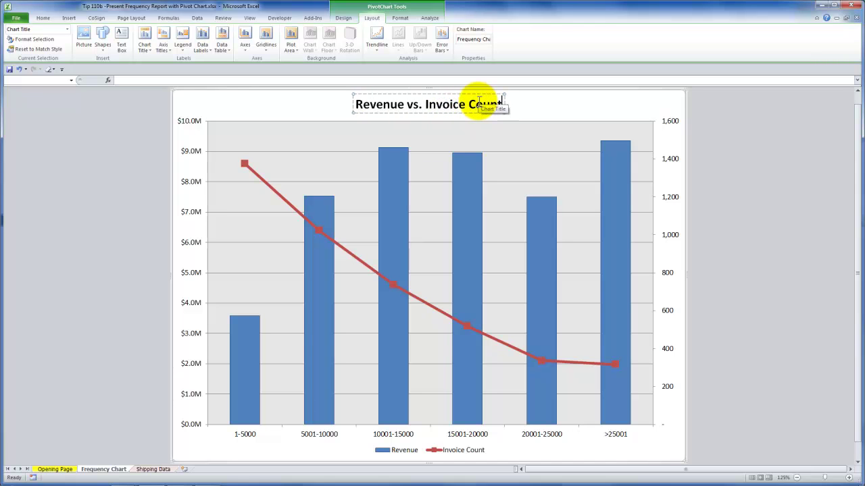
click(541, 109)
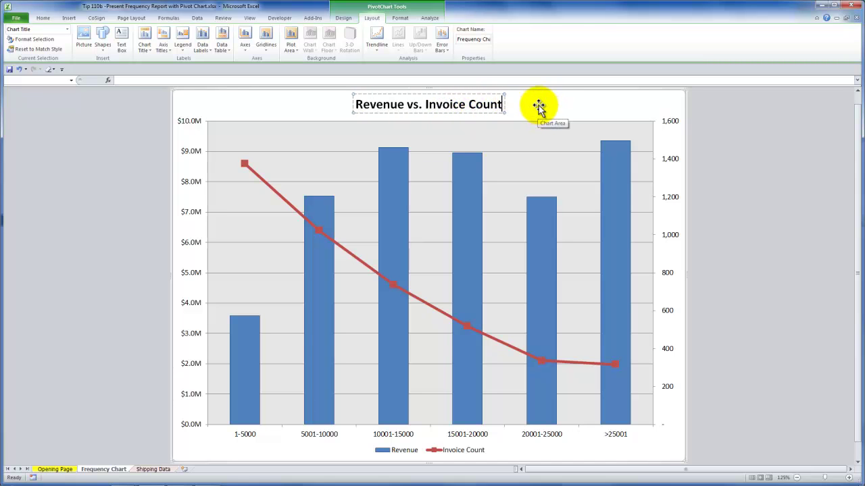
- Remove the primary horizontal gridlines from the chart
click(538, 104)
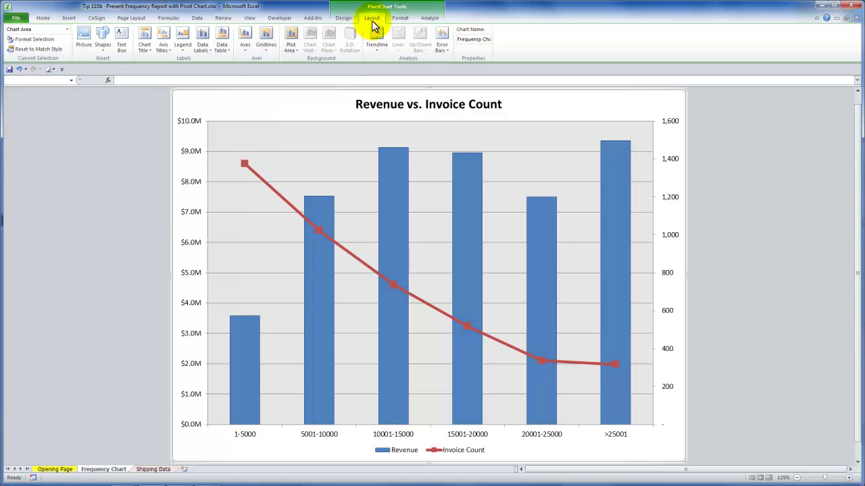
click(266, 48)
mouse_move(272, 63)
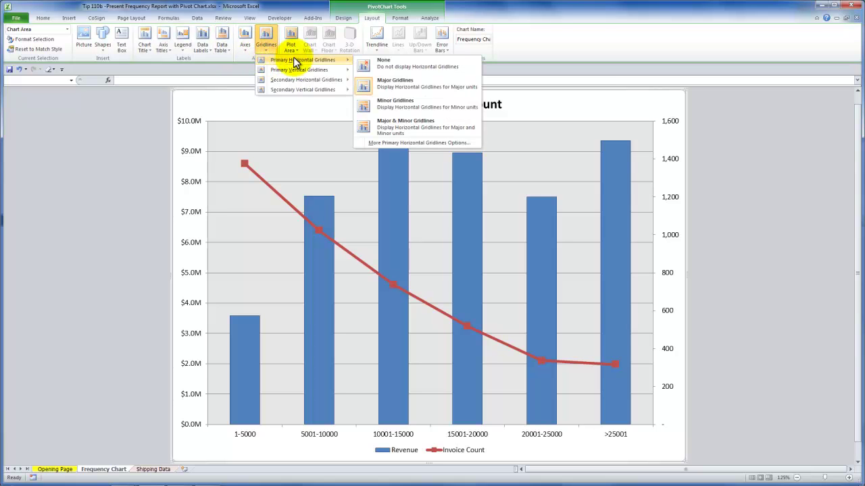
click(383, 64)
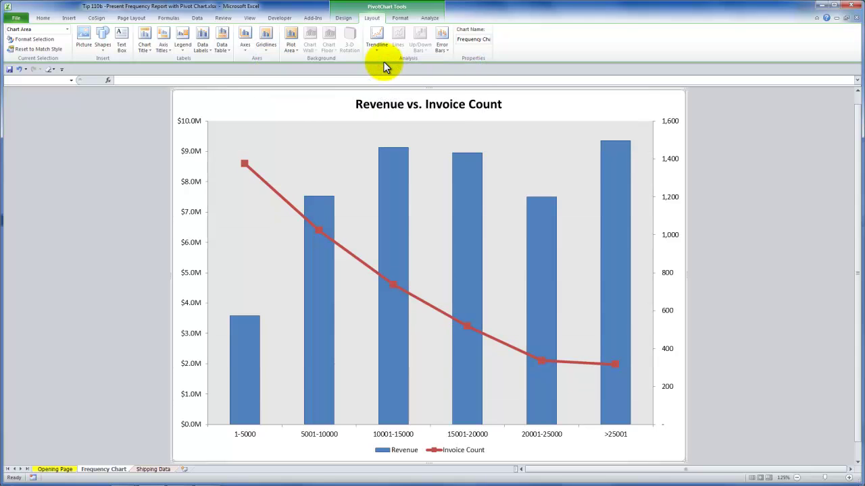
- Give the Revenue columns the bevelled Preset 2 shape effect
click(399, 19)
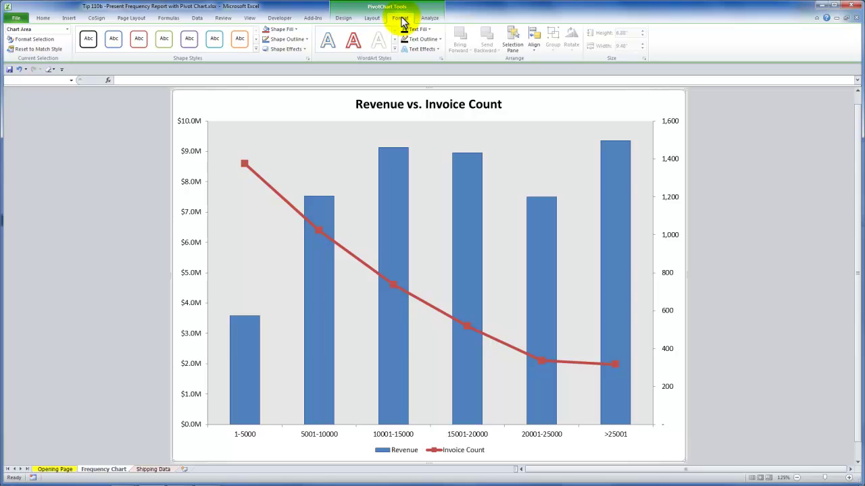
click(396, 170)
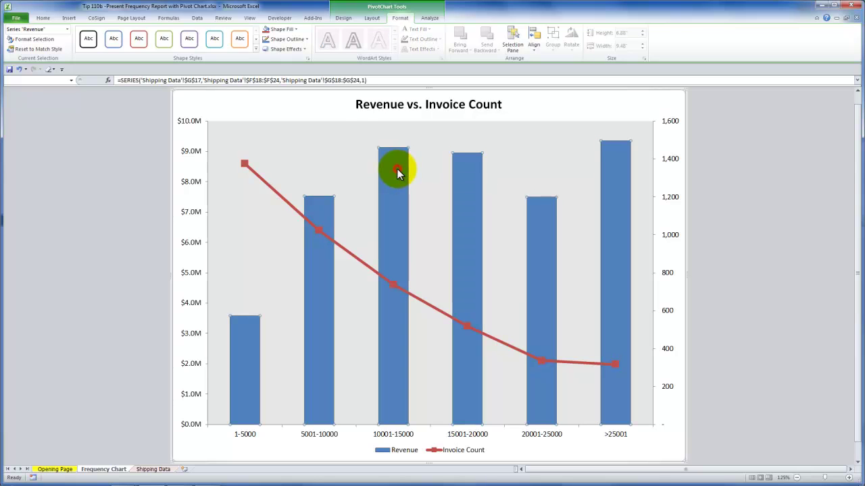
mouse_move(316, 215)
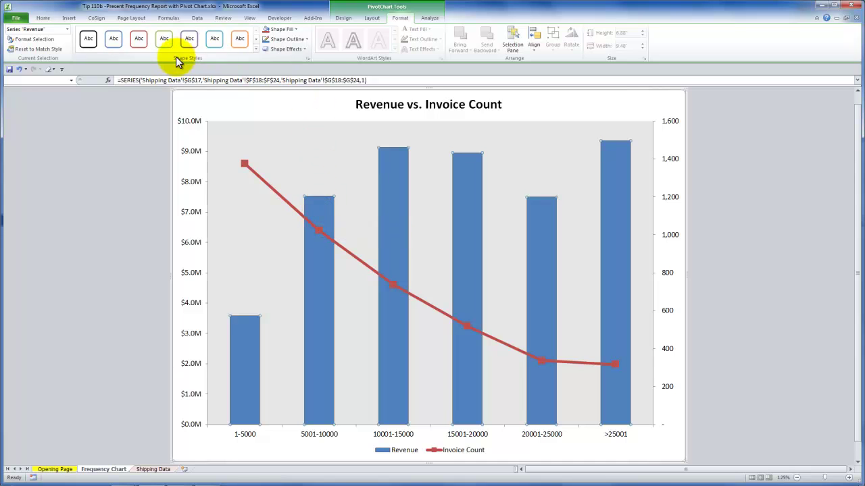
click(306, 48)
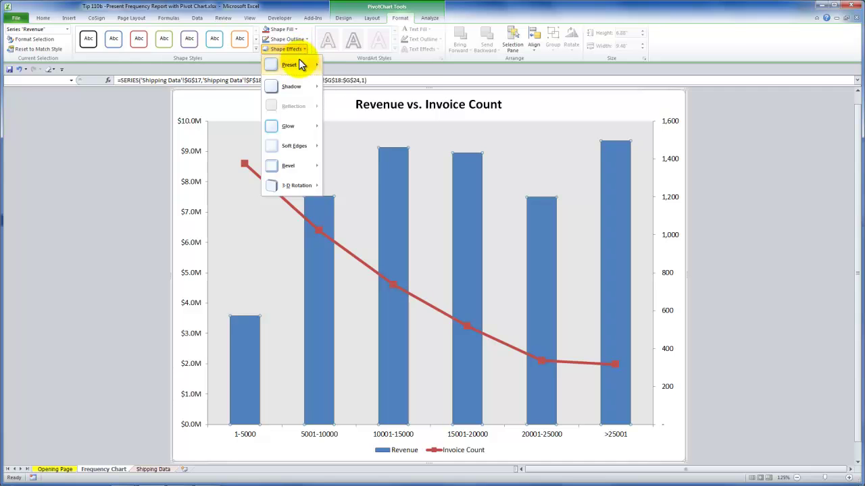
mouse_move(295, 68)
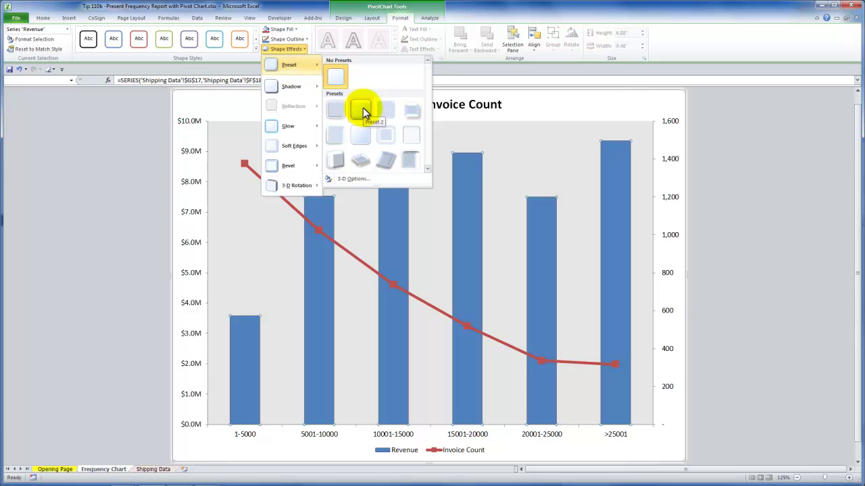
click(364, 114)
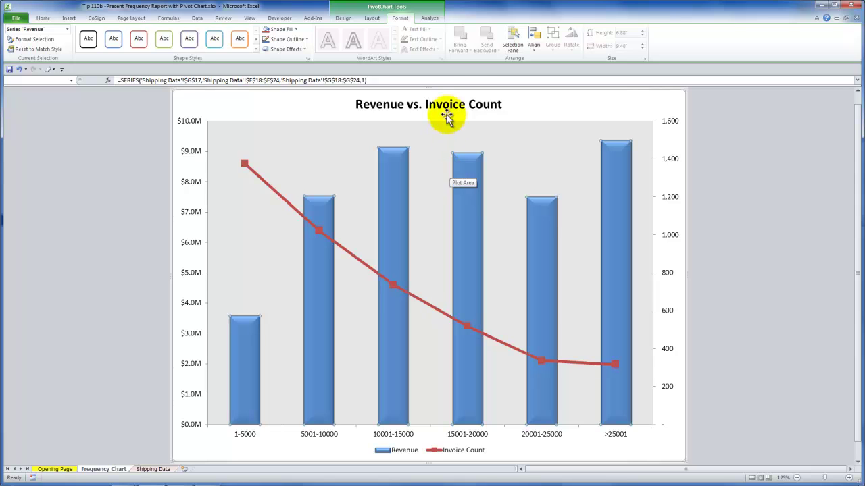
- Show the chart's field buttons again and open the Invoice Total filter list
click(430, 18)
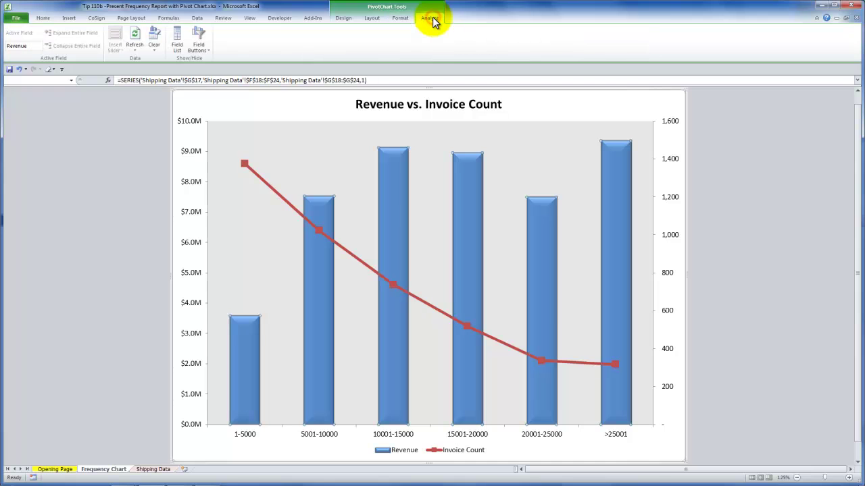
click(200, 47)
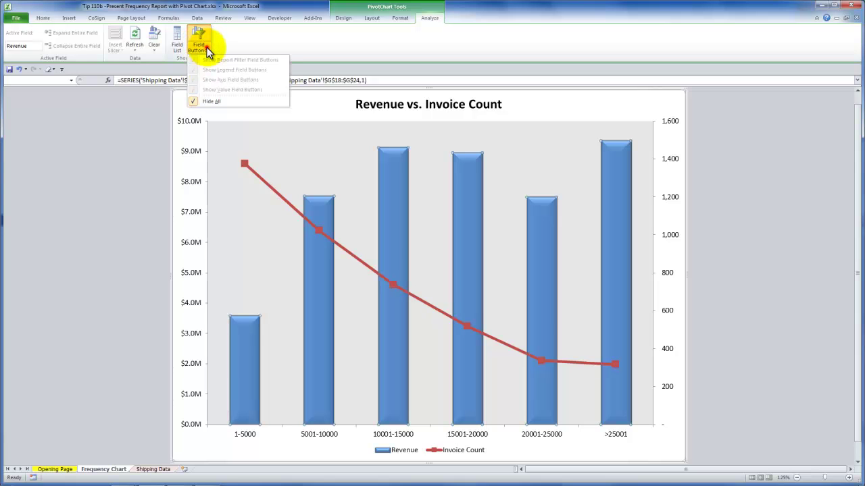
click(194, 103)
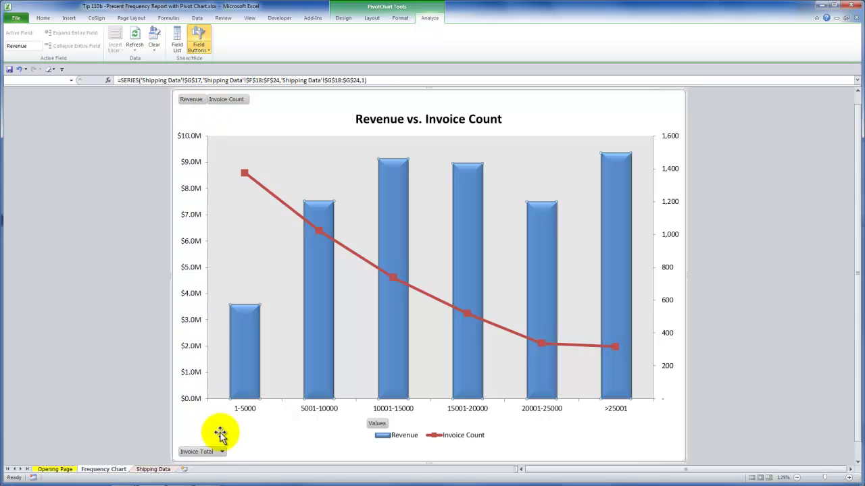
click(222, 453)
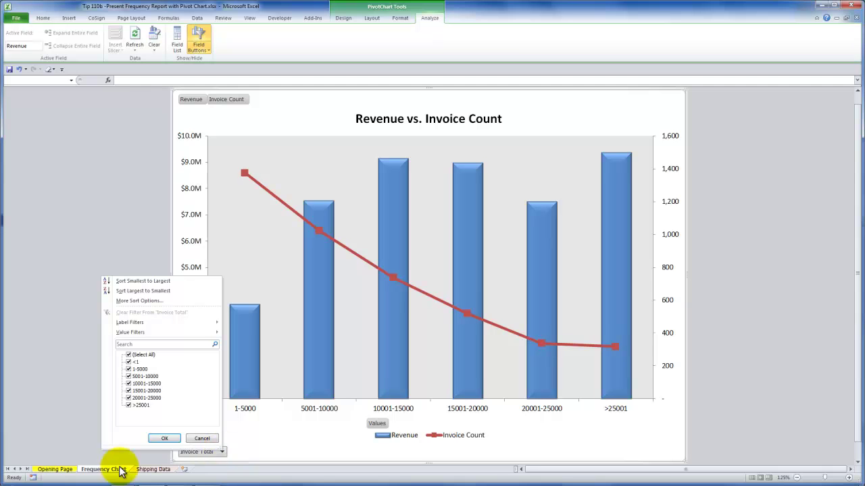
- Reopen the PivotTable Field List from the Shipping Data pivot table, then return to Frequency Chart
click(140, 469)
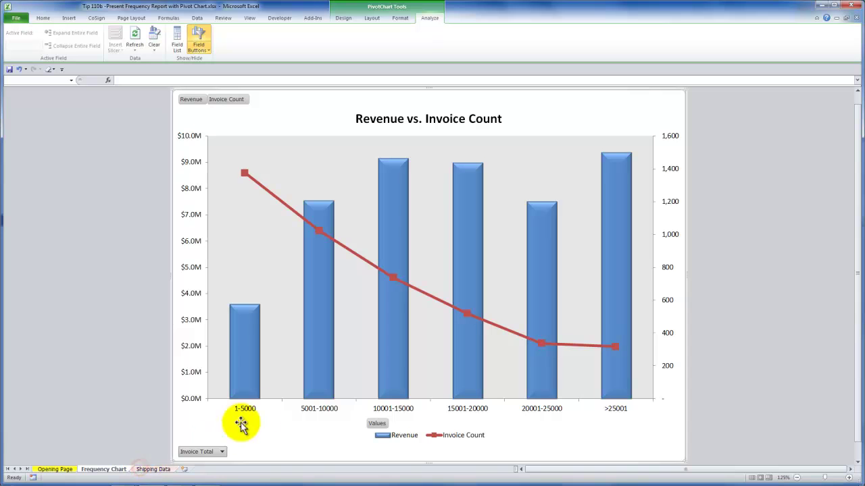
click(158, 470)
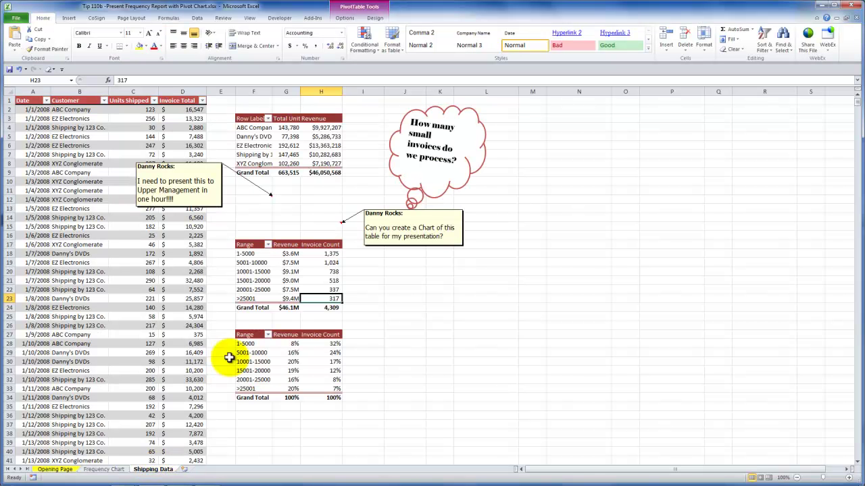
click(274, 280)
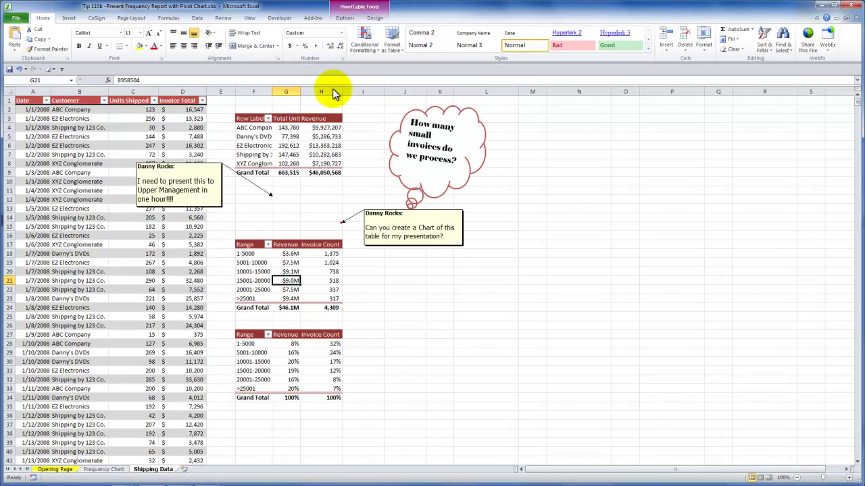
click(344, 17)
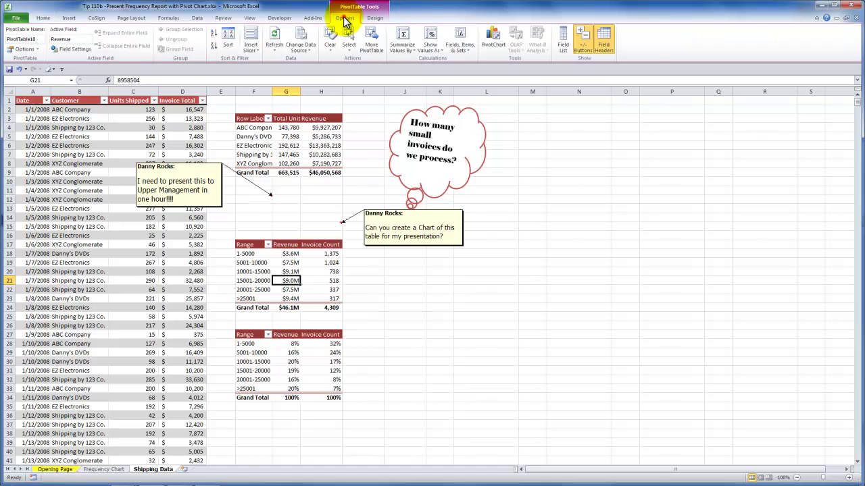
click(563, 42)
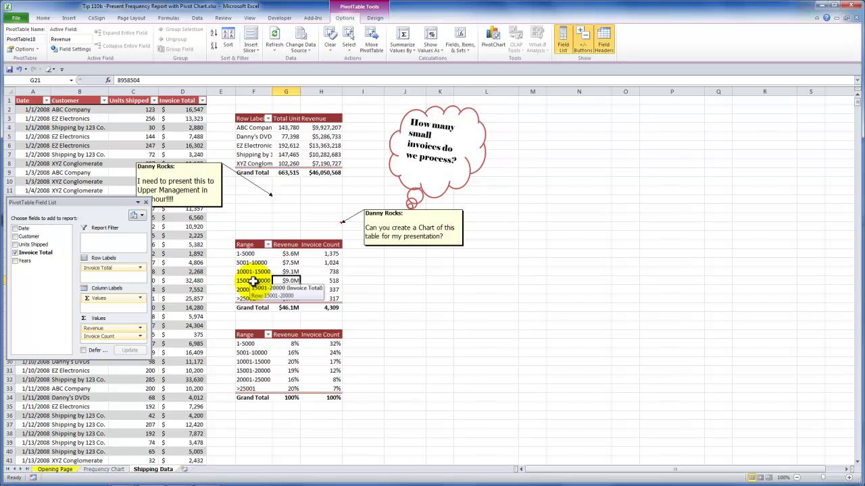
click(104, 469)
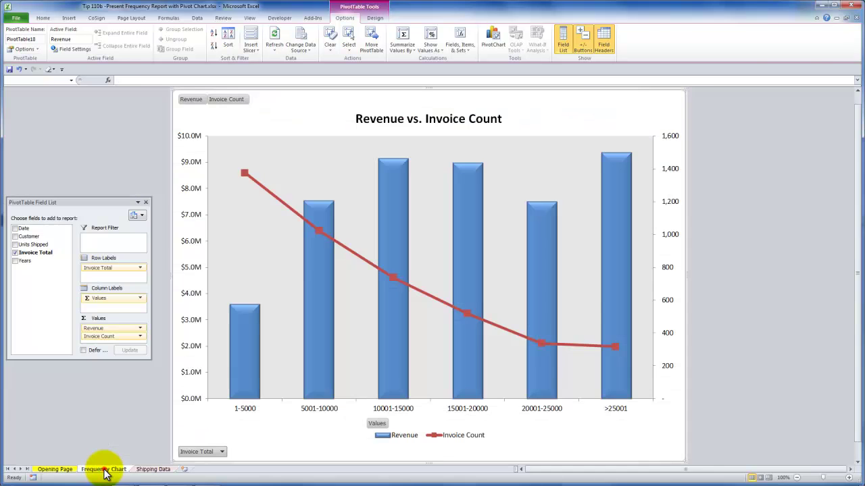
click(222, 451)
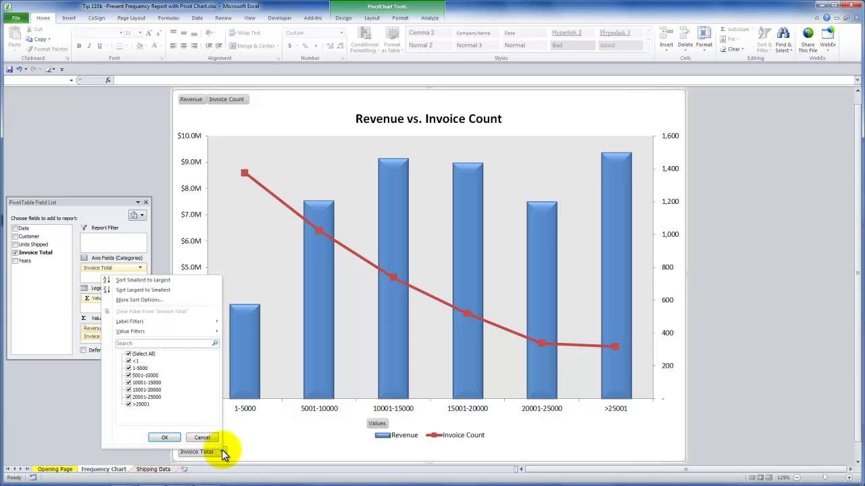
click(129, 355)
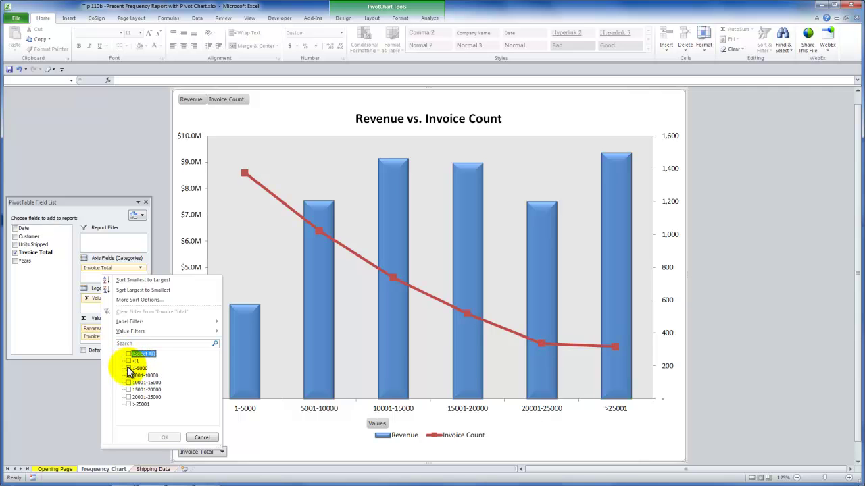
click(129, 369)
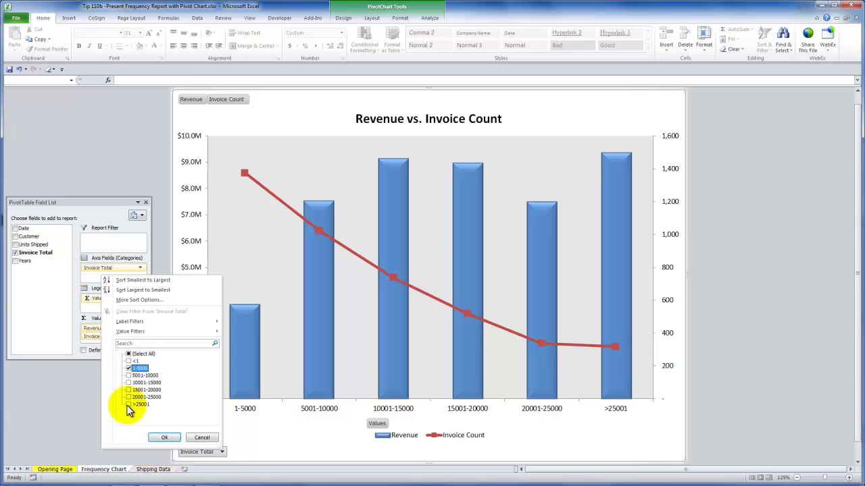
click(129, 397)
click(129, 404)
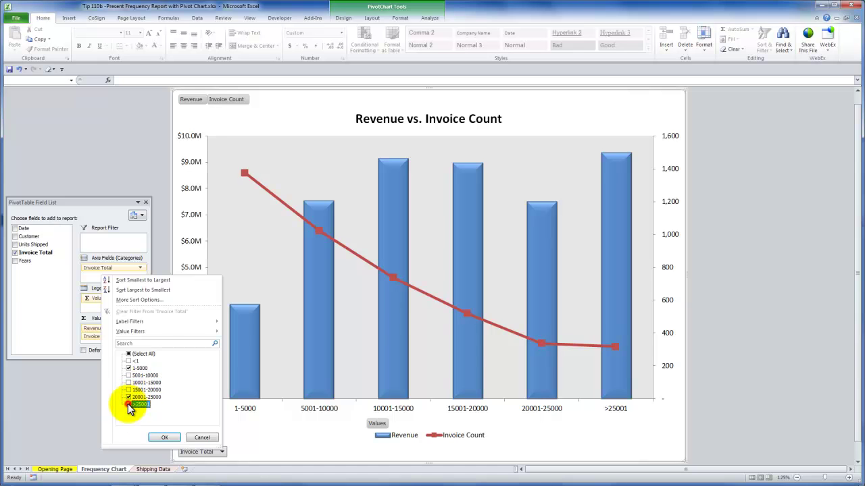
click(166, 438)
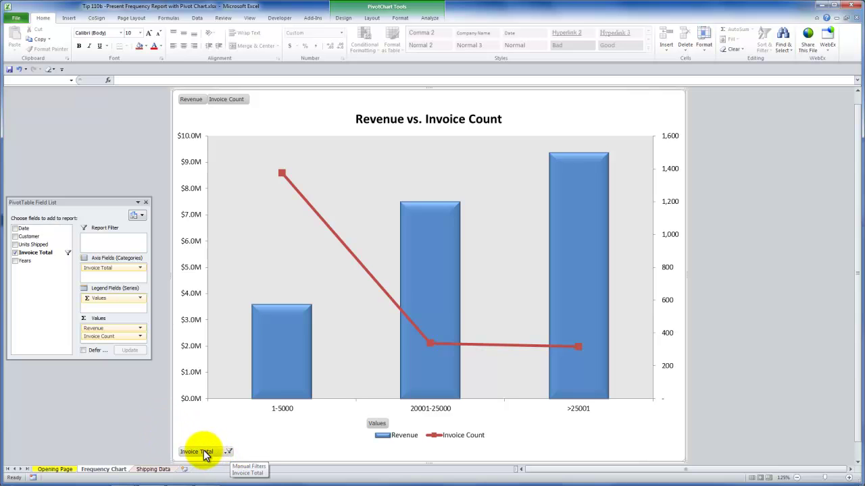
click(152, 469)
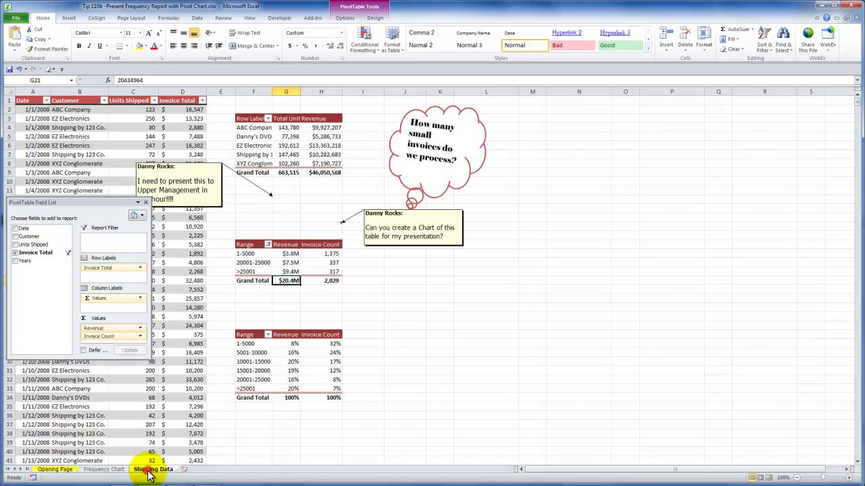
- Reselect all six invoice ranges in the Range filter, restoring the $46.1M total on the chart
click(268, 245)
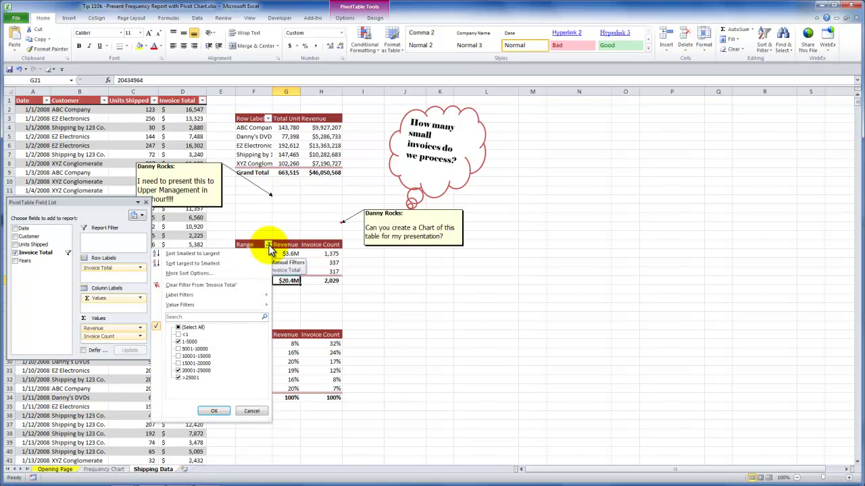
click(179, 329)
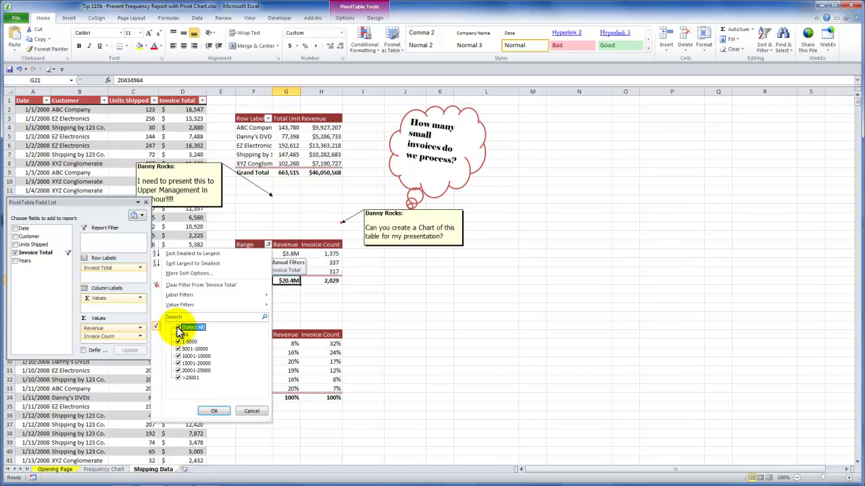
click(180, 329)
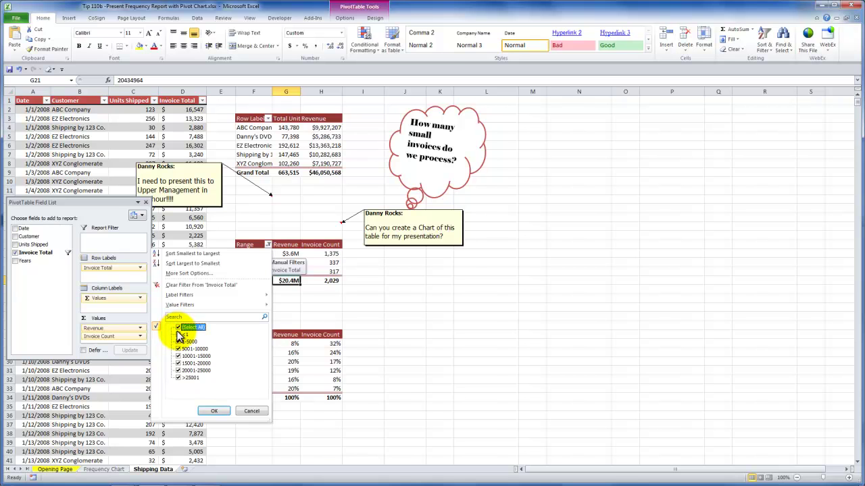
click(203, 411)
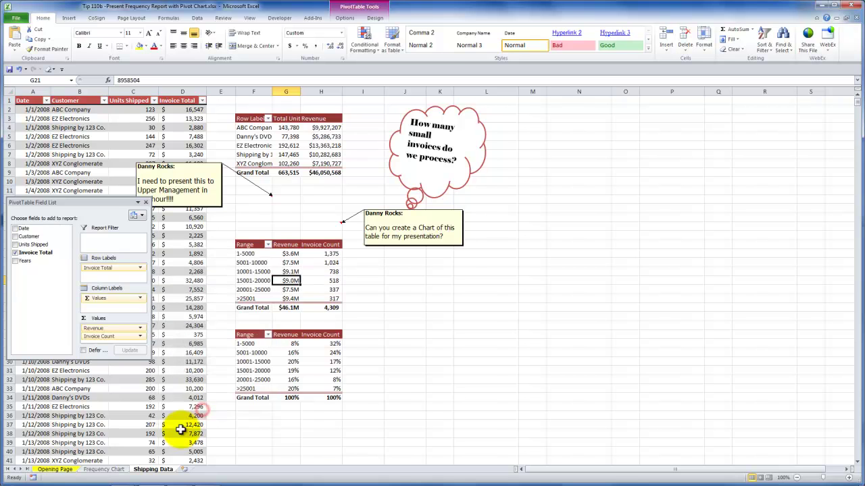
click(115, 468)
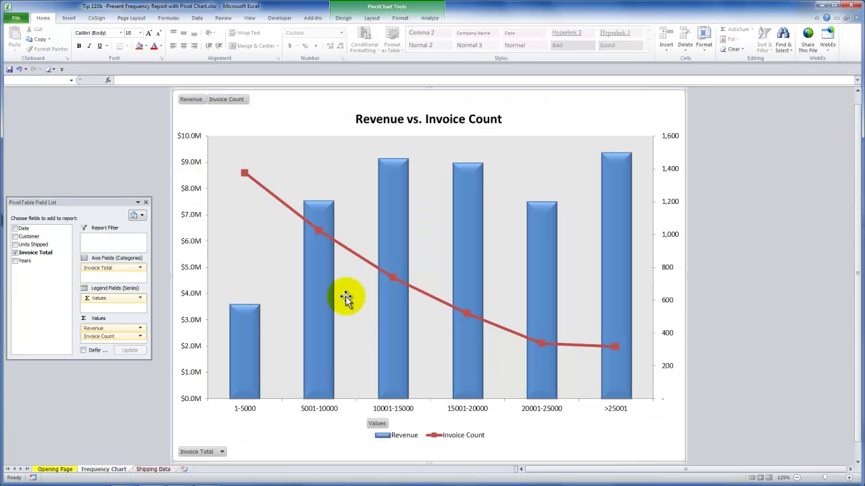
mouse_move(346, 251)
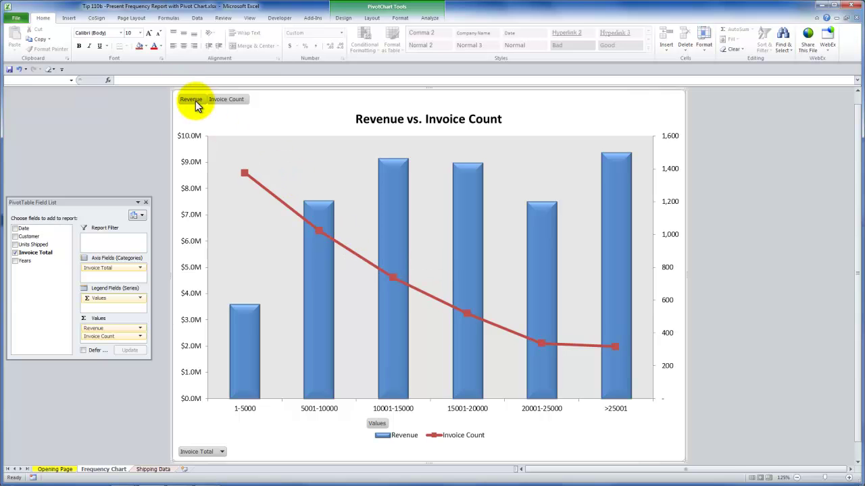
- Hide the Revenue, Invoice Count and Values field buttons, leaving only the Invoice Total filter button
click(430, 18)
click(210, 48)
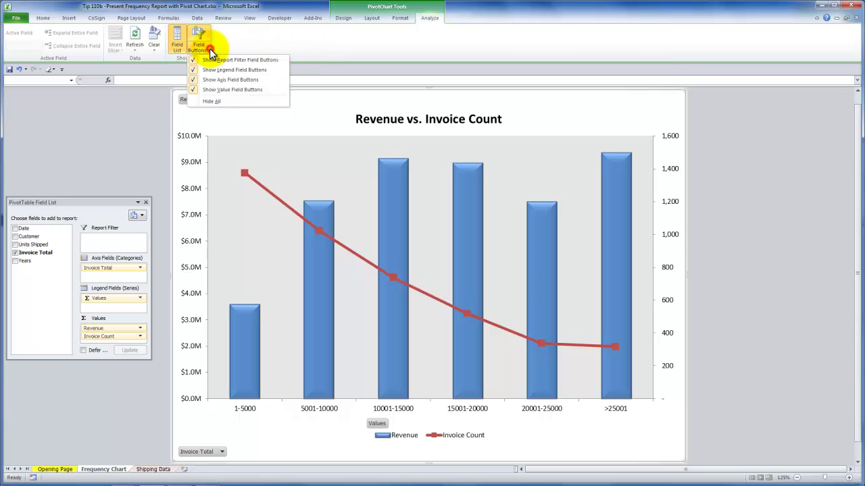
click(310, 99)
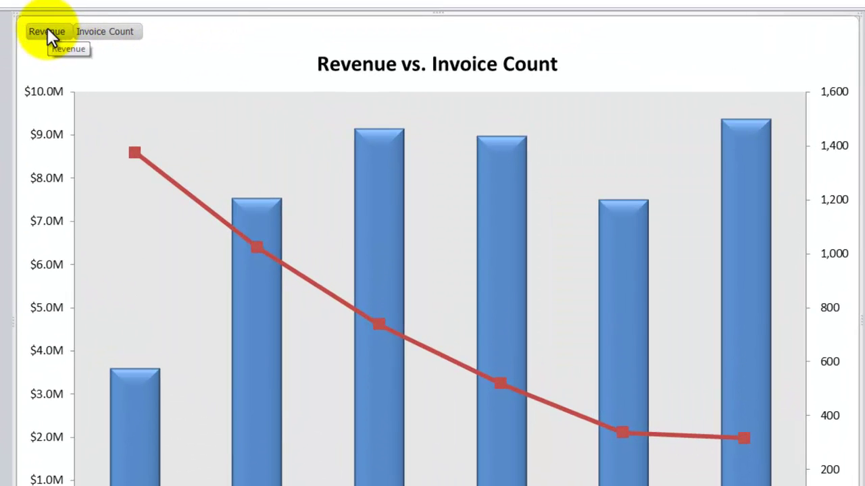
right_click(47, 29)
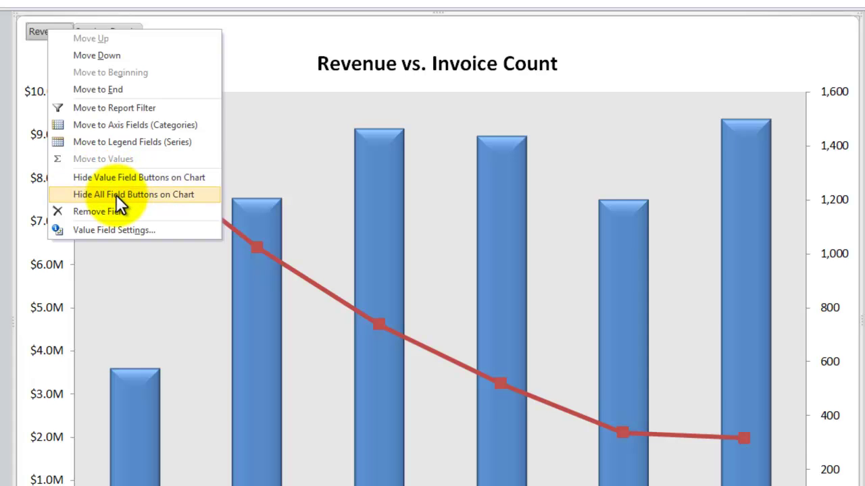
click(122, 178)
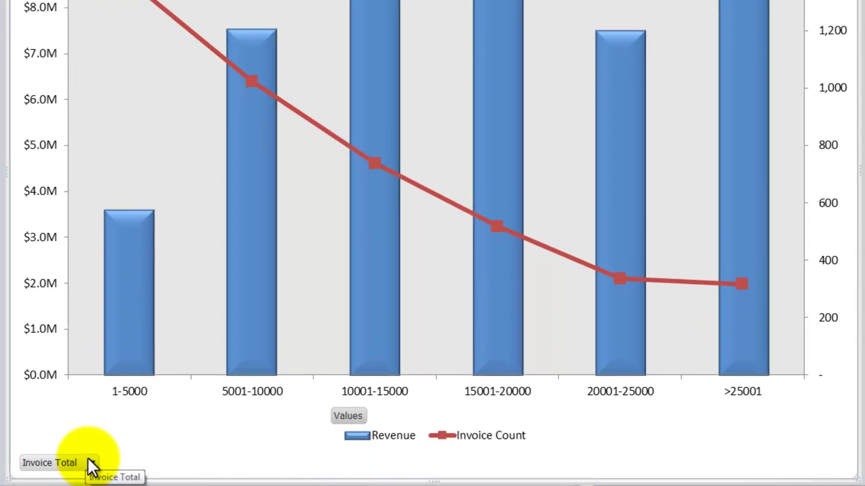
right_click(349, 413)
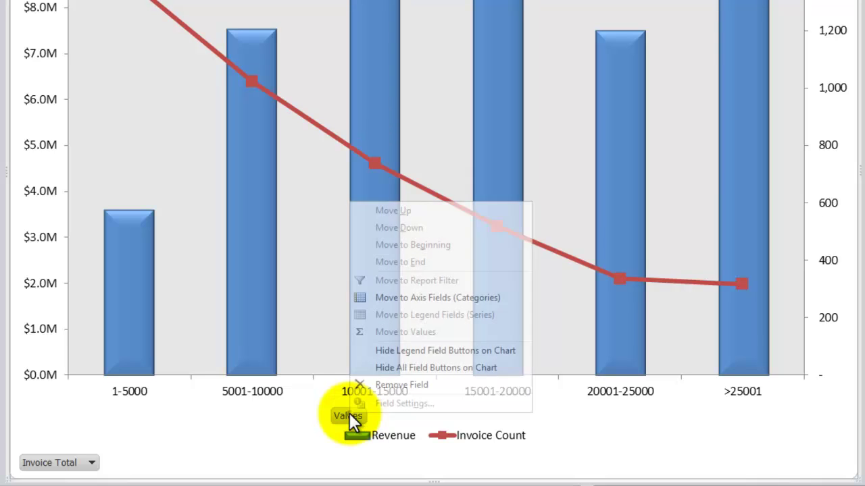
click(429, 350)
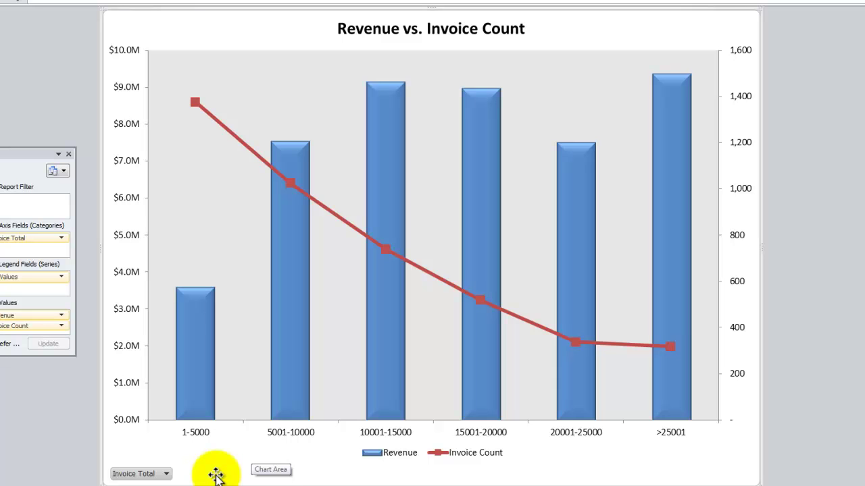
click(166, 474)
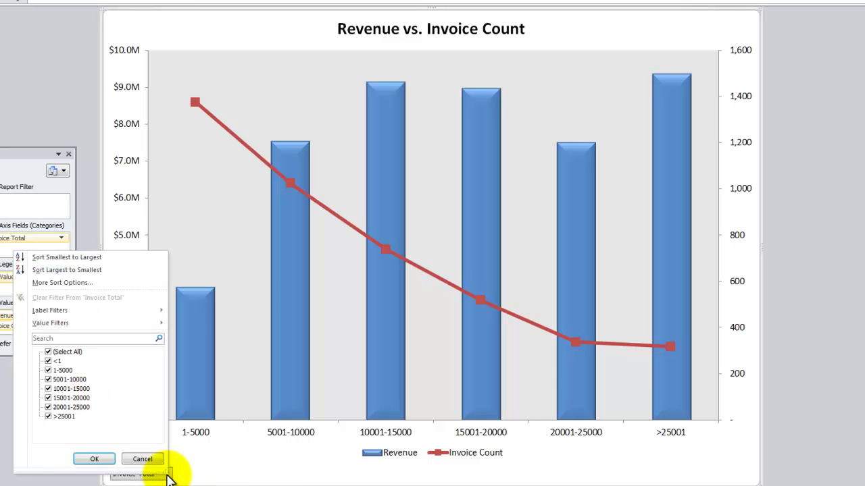
click(48, 352)
click(48, 370)
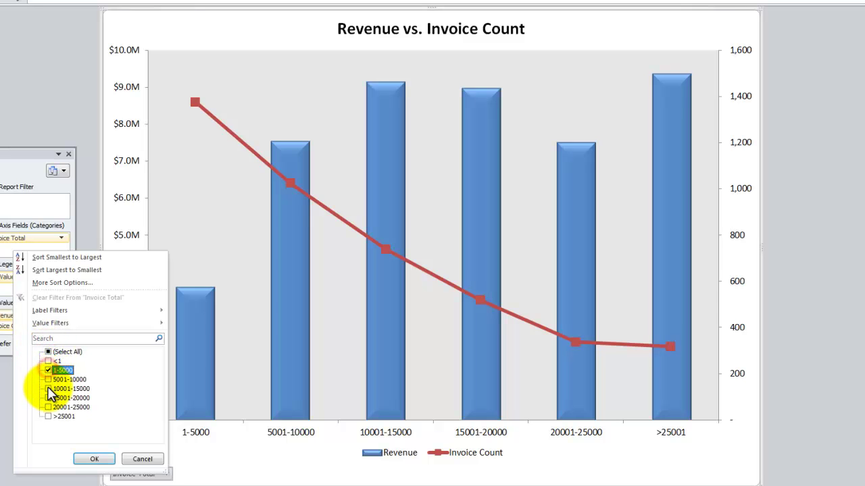
click(48, 389)
click(48, 398)
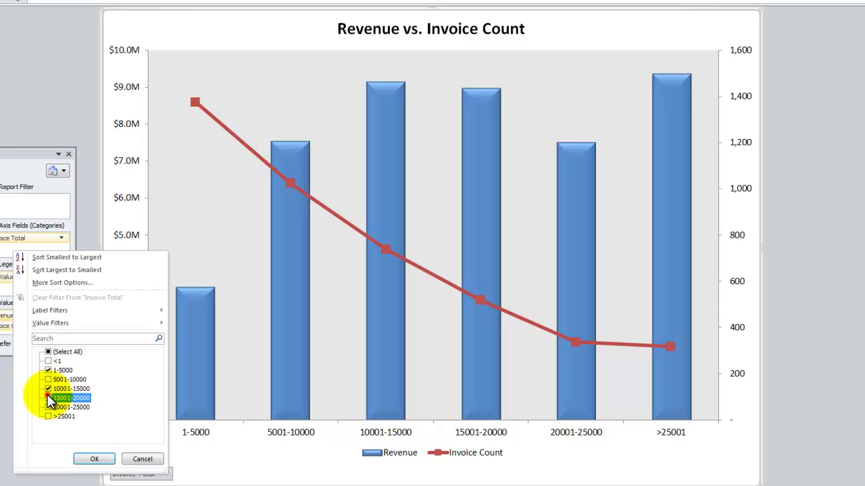
click(91, 459)
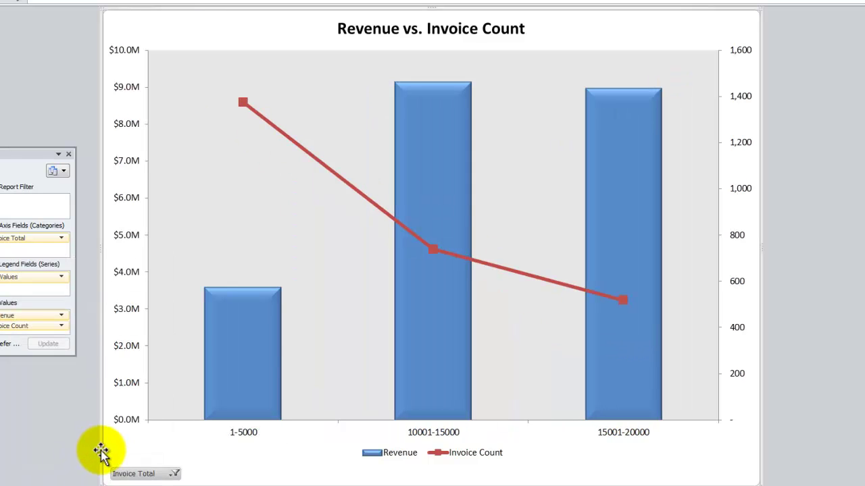
- Restore all Invoice Total ranges in the chart filter and return to the pivot worksheet
click(174, 473)
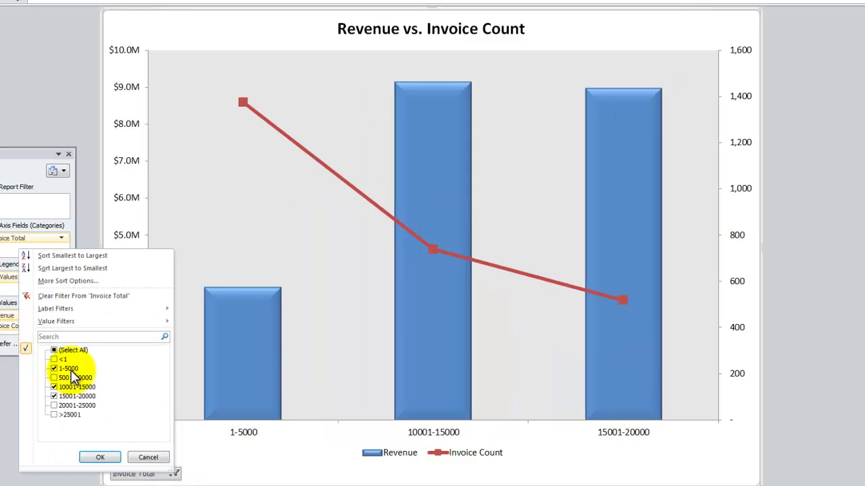
click(54, 350)
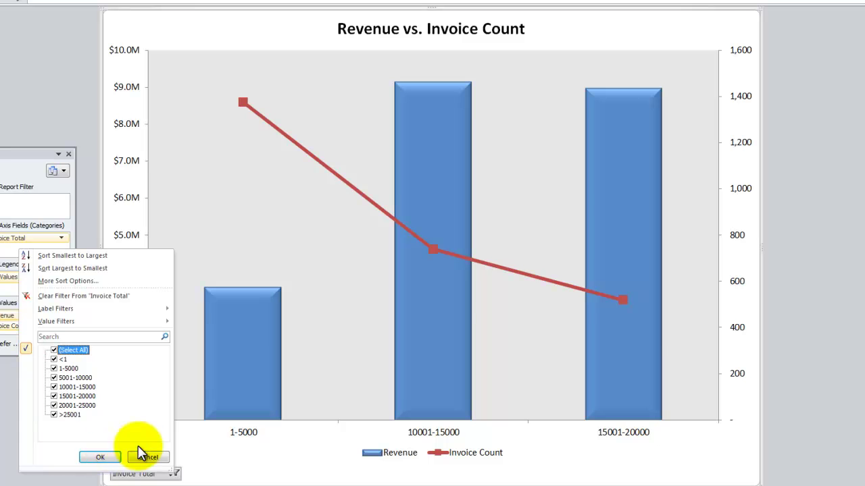
click(98, 457)
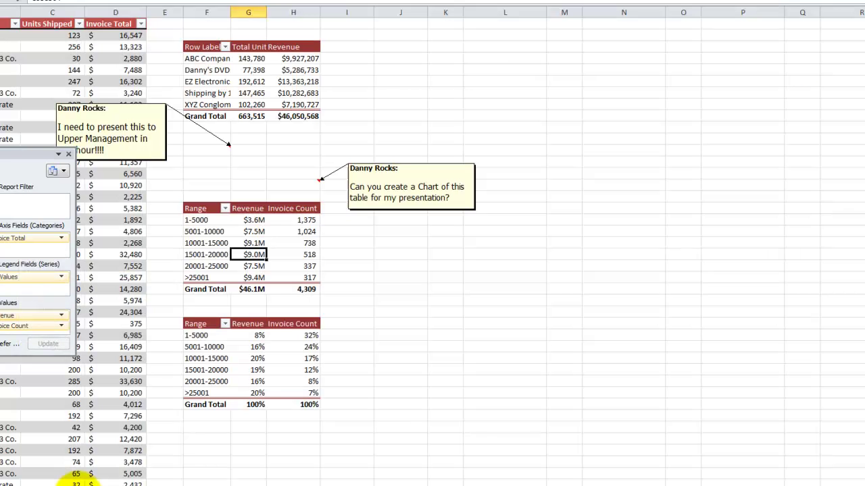
click(68, 479)
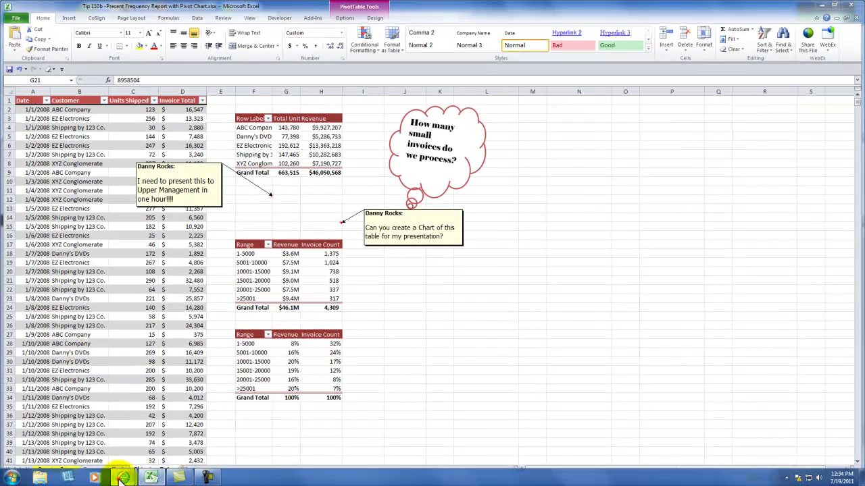
- Bring the Pivot Table Tutorial Videos page forward in Internet Explorer and scroll through it
mouse_move(122, 478)
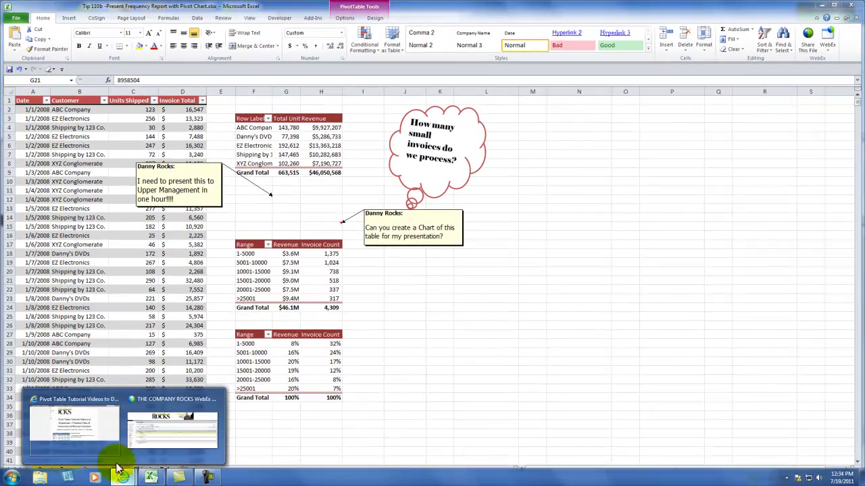
click(97, 421)
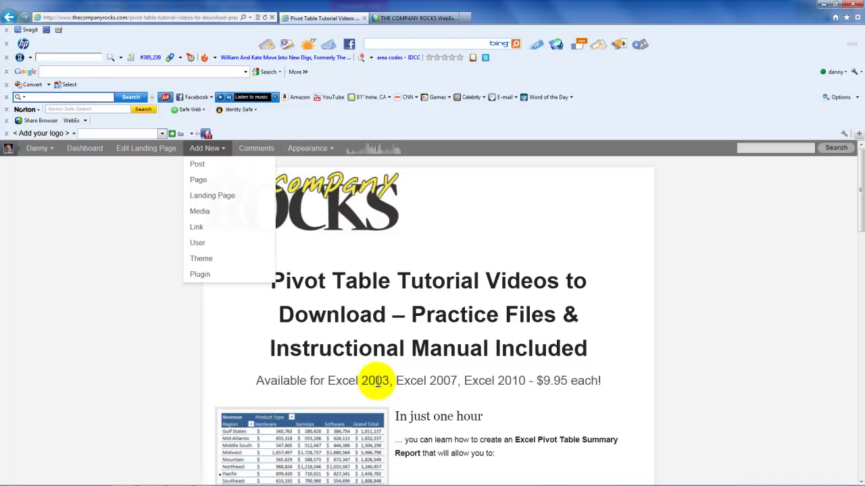
click(549, 404)
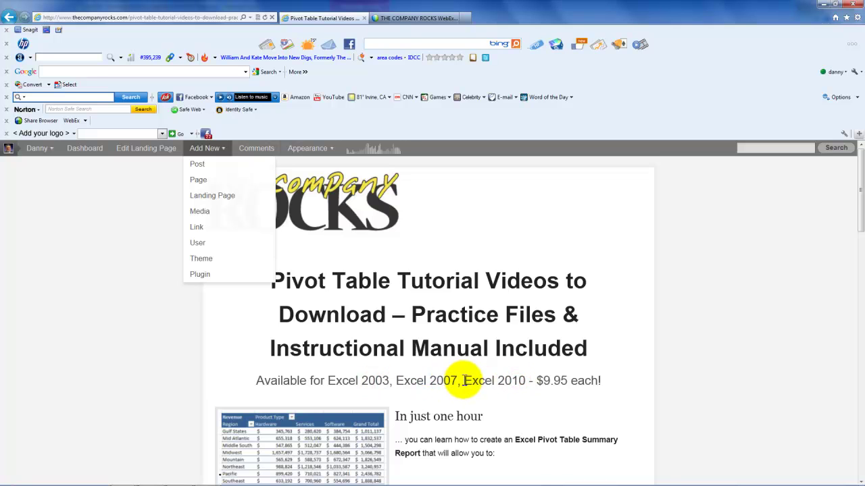
scroll(536, 382, down, 12)
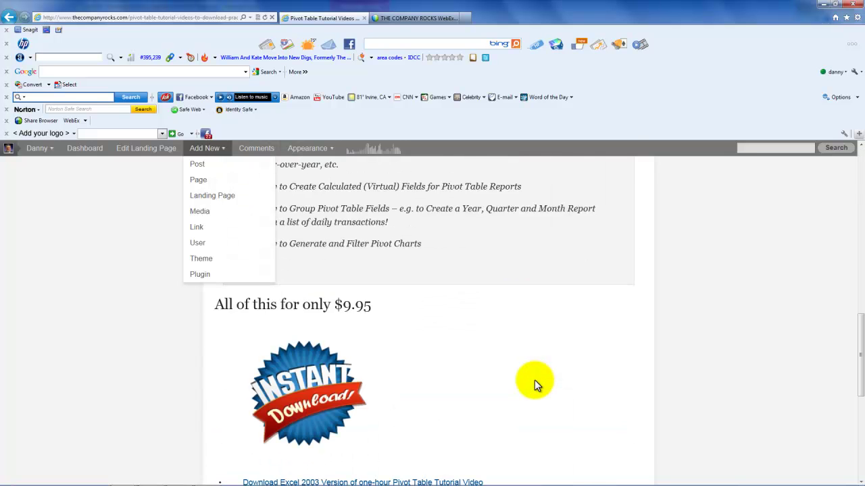
scroll(426, 364, up, 4)
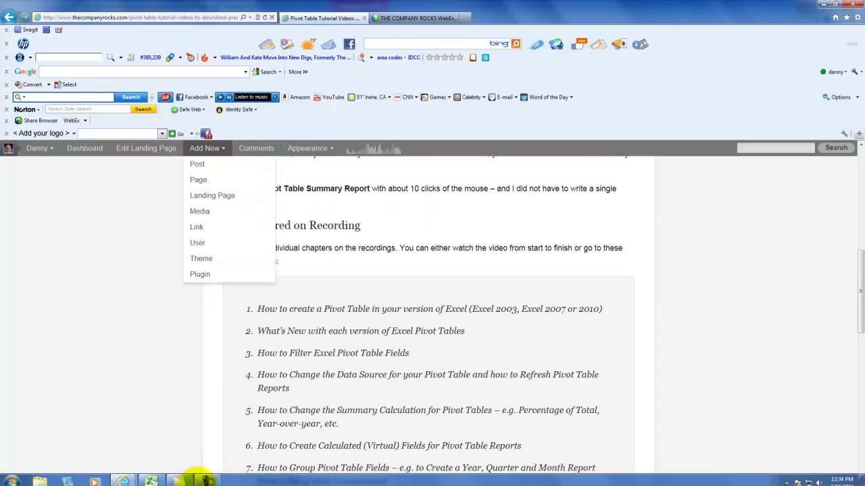
mouse_move(196, 481)
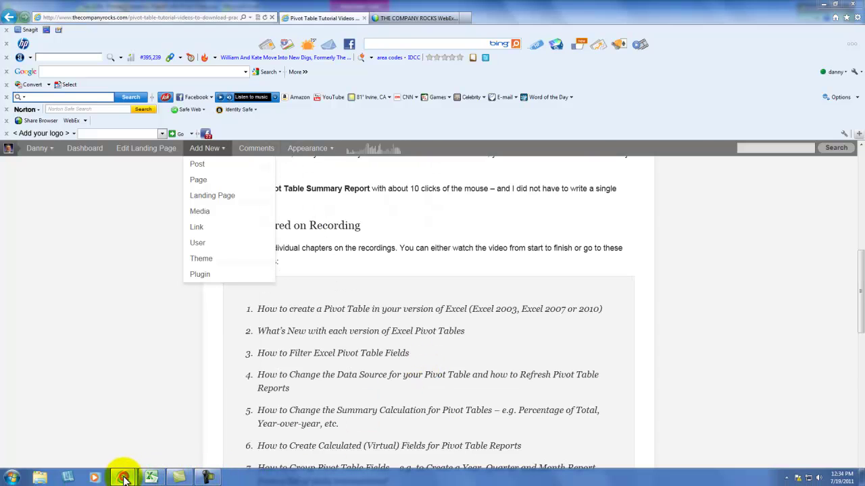
mouse_move(123, 476)
click(164, 403)
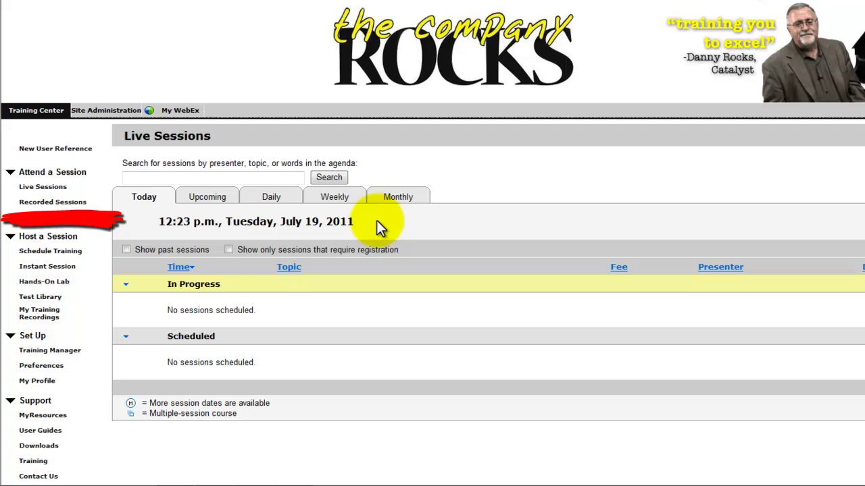
click(50, 206)
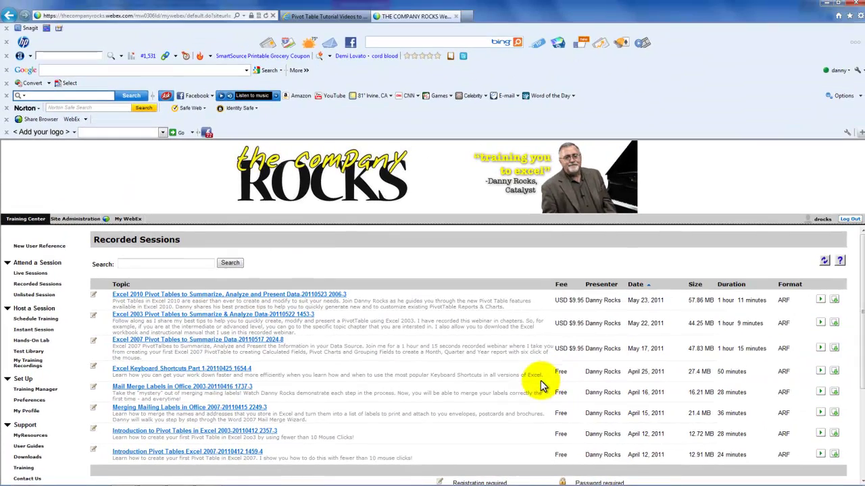
mouse_move(207, 476)
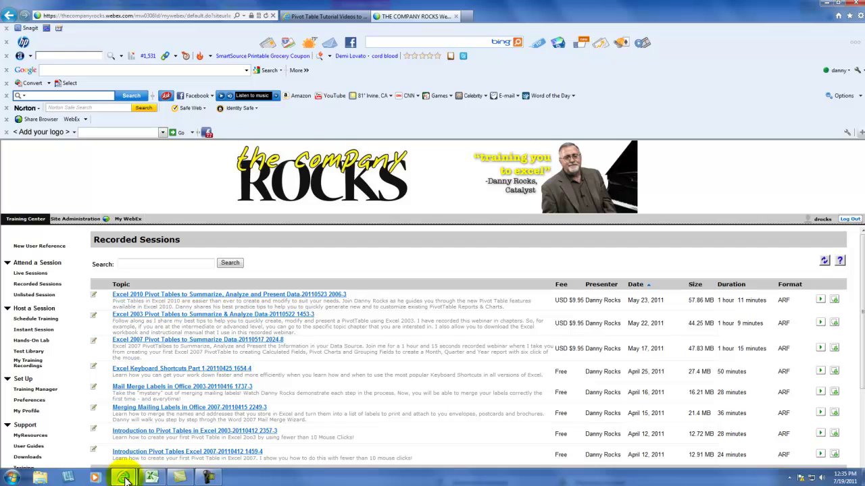
mouse_move(124, 479)
click(95, 439)
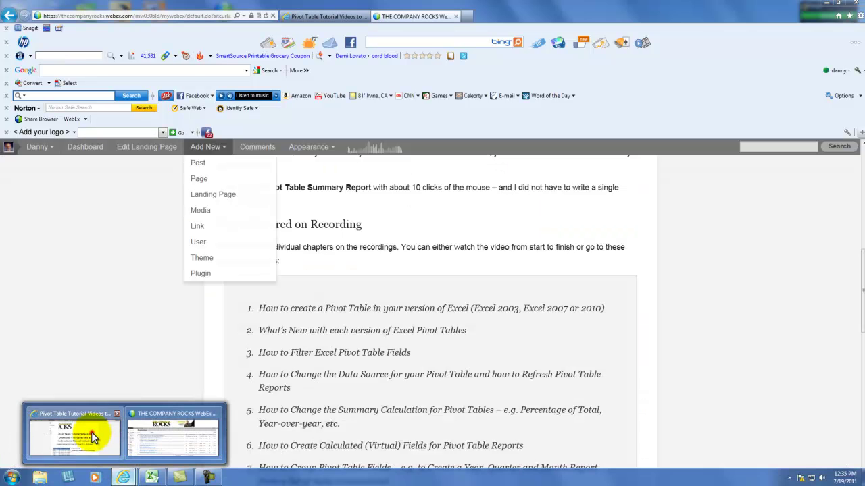